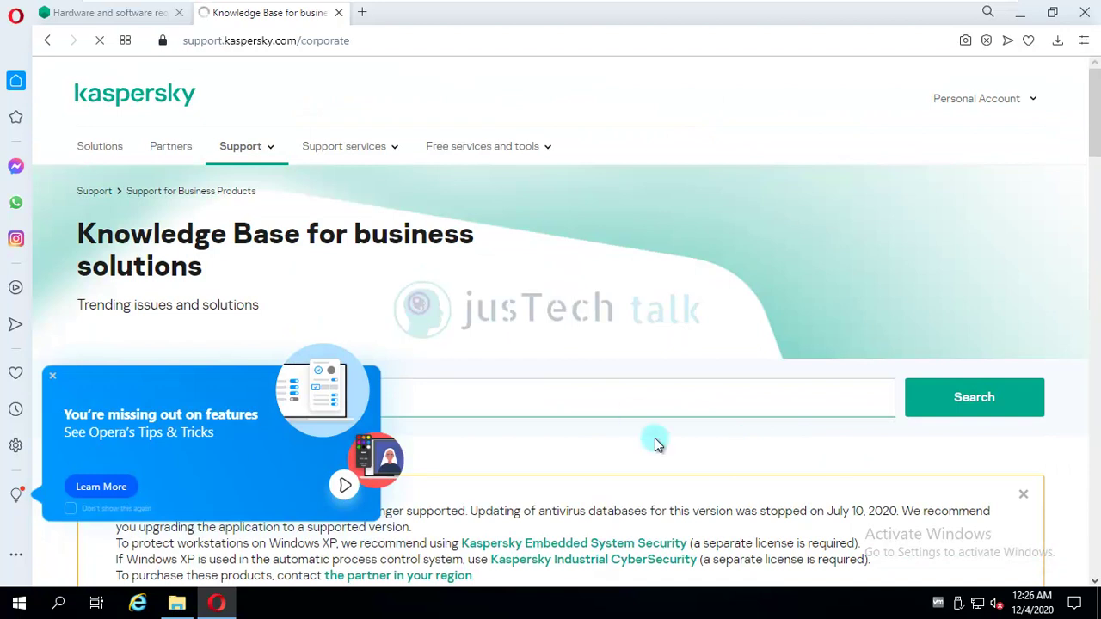
pyautogui.scroll(-4, 654, 442)
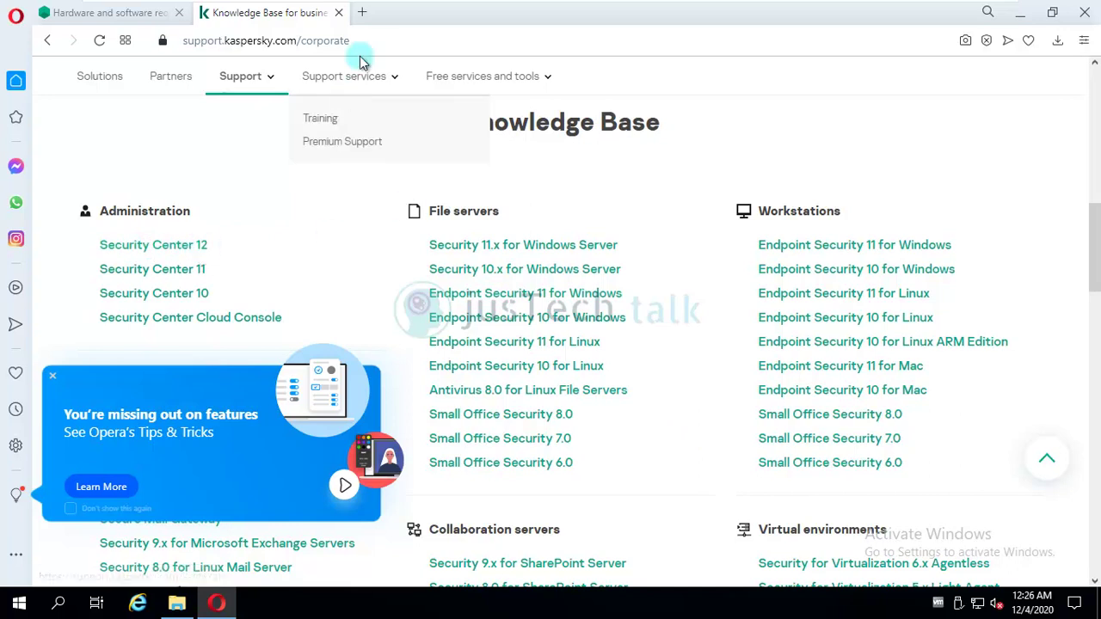
# Open the Downloads & Info section of the Kaspersky Security Center 12 support page.
pyautogui.click(165, 247)
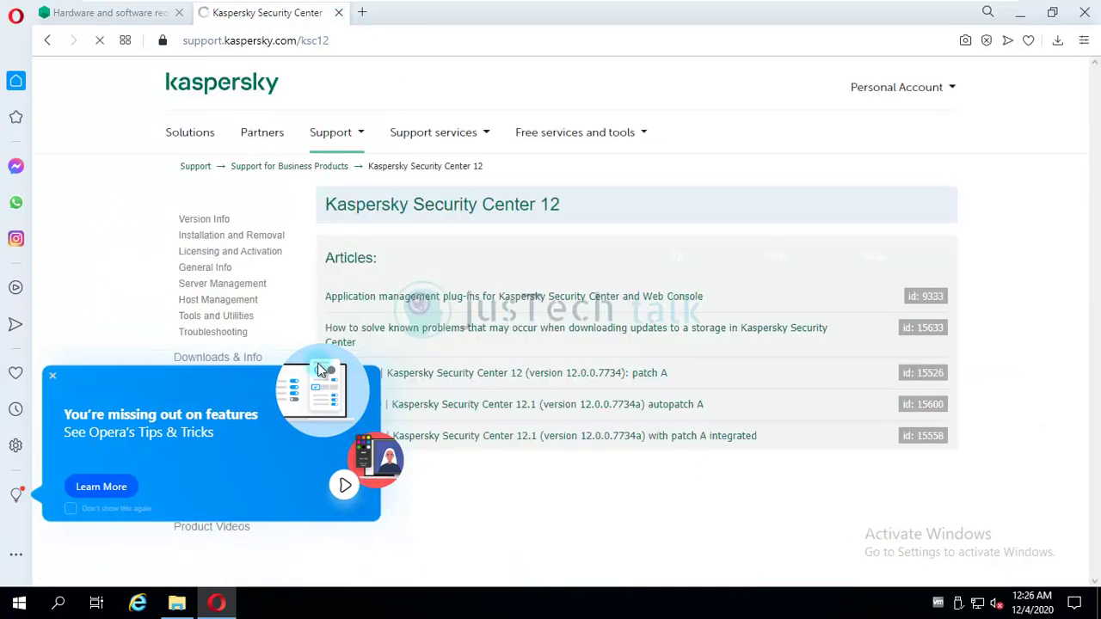
pyautogui.click(54, 378)
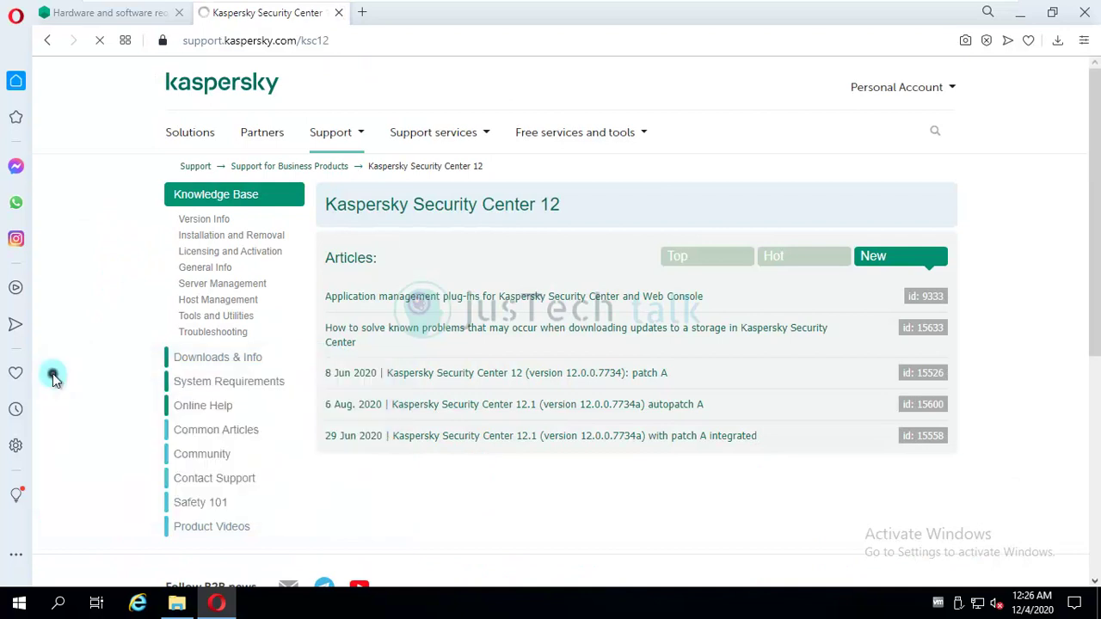
pyautogui.click(216, 359)
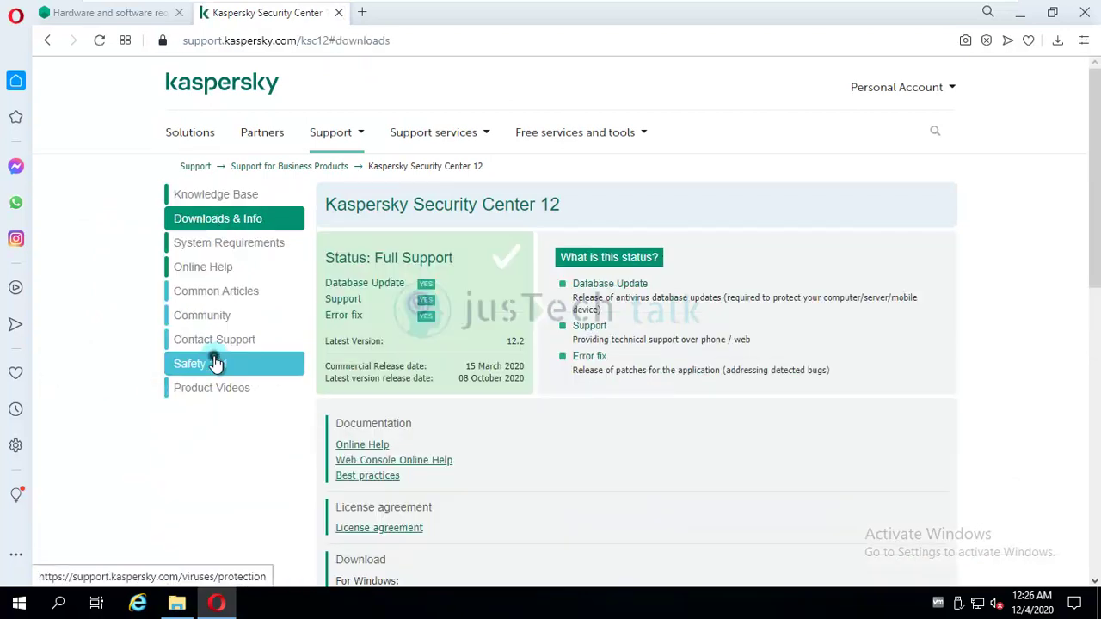
# Download the ksc_12.2_full_en.exe full package and close Opera.
pyautogui.scroll(-5, 514, 455)
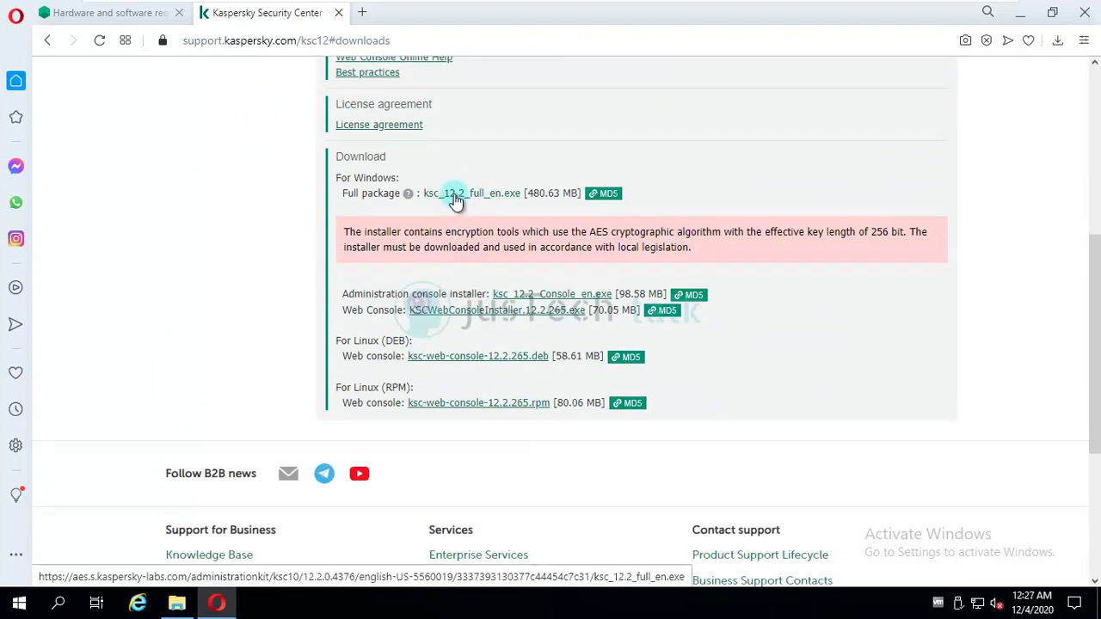
pyautogui.click(455, 196)
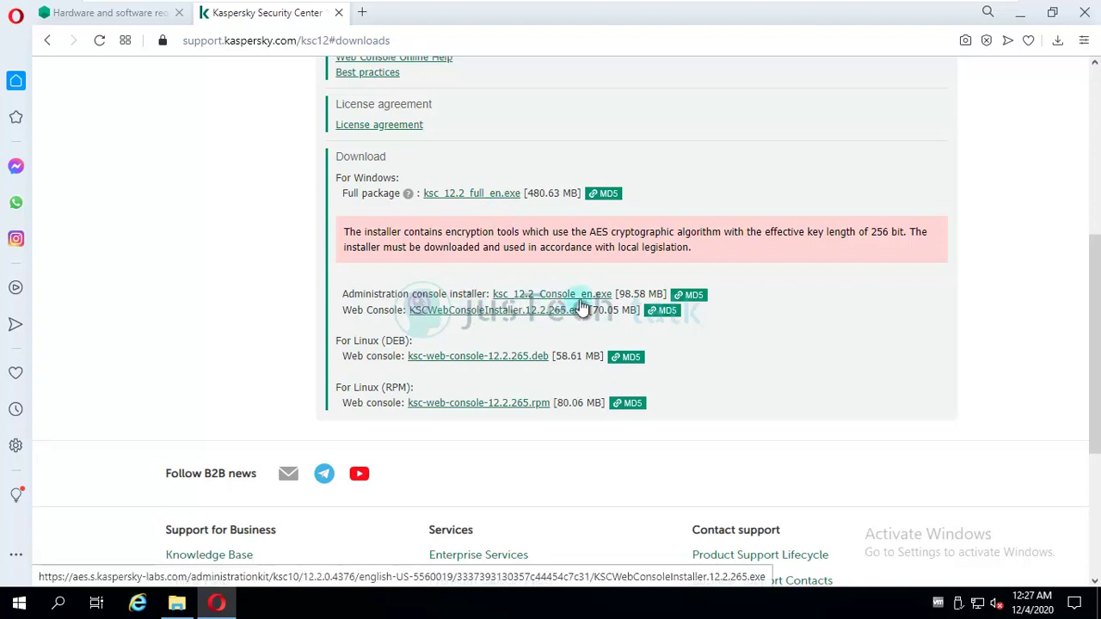
pyautogui.click(1085, 12)
# Confirm quitting Opera and locate the ksc_12.2_full_en installer in the Downloads folder.
pyautogui.click(657, 339)
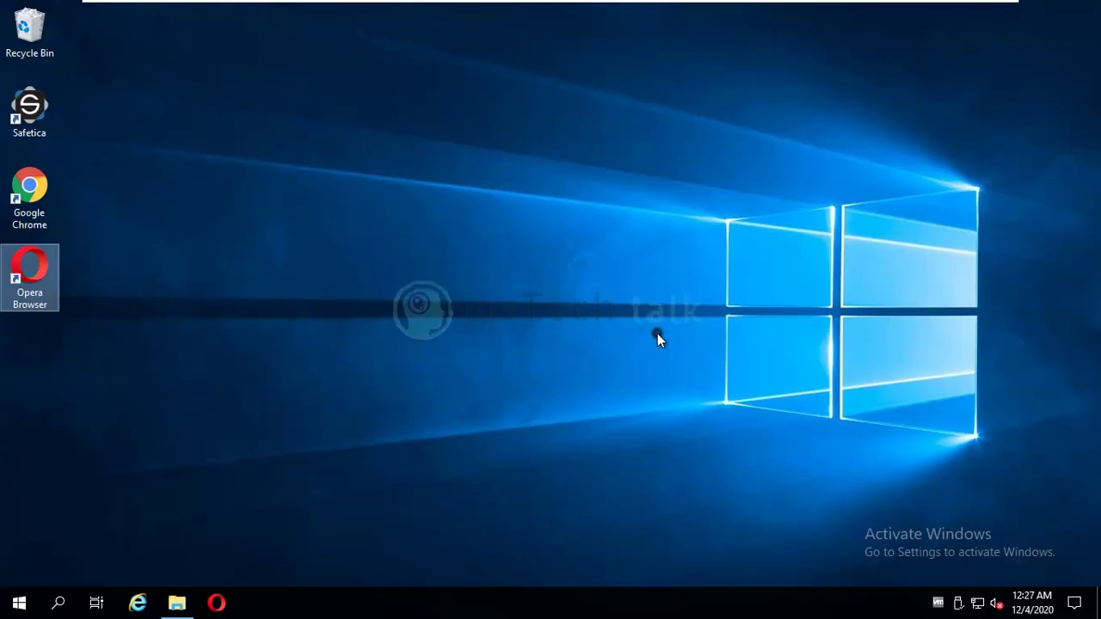
pyautogui.click(176, 603)
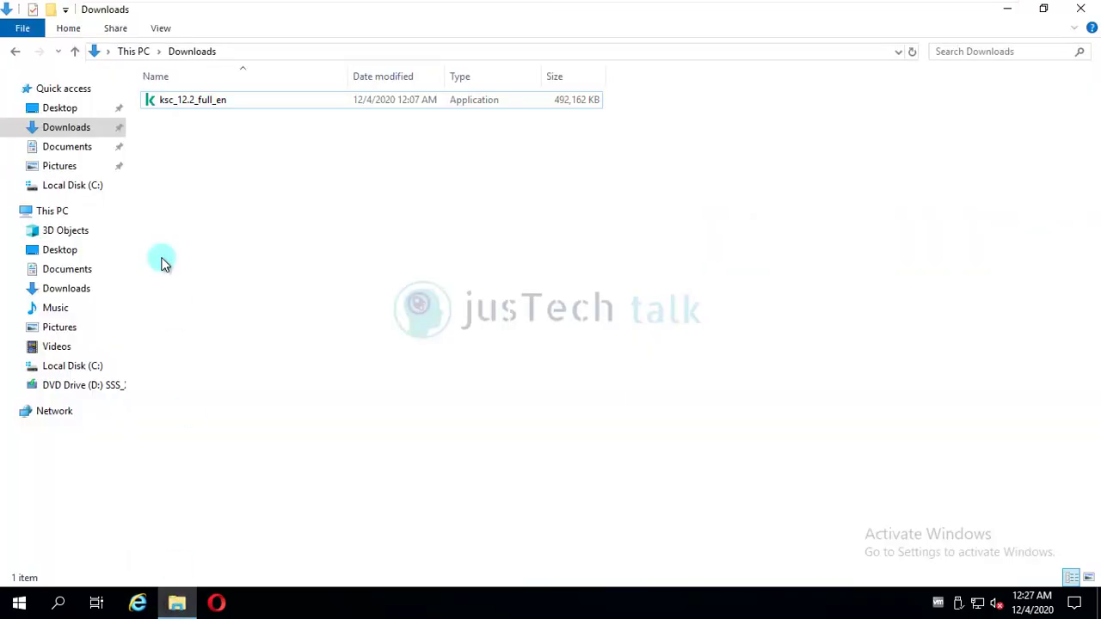
pyautogui.click(191, 105)
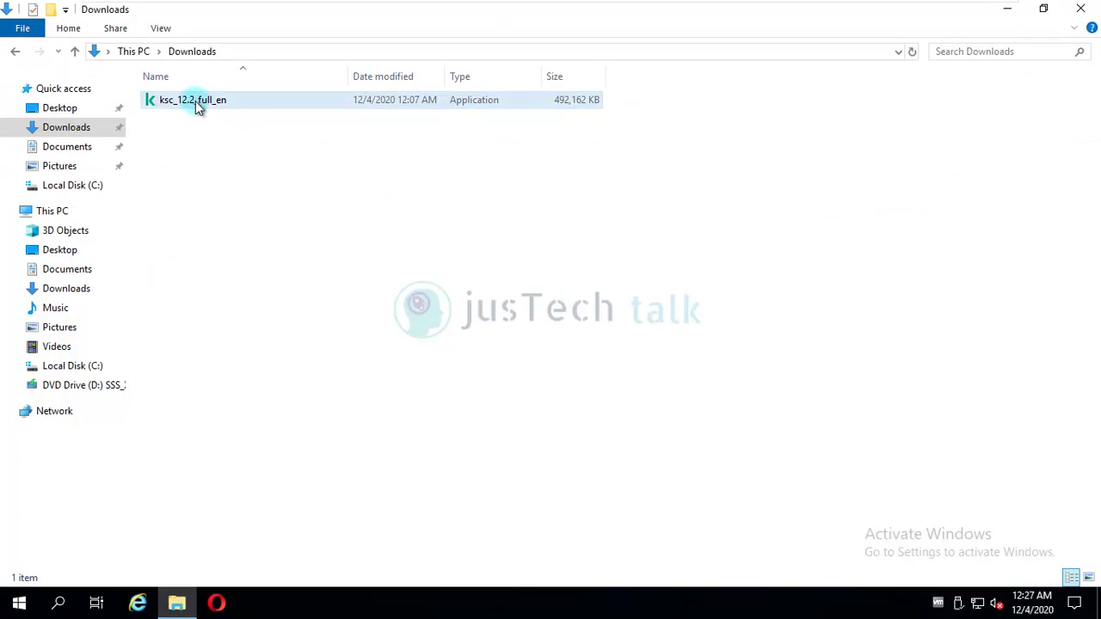
pyautogui.click(196, 101)
pyautogui.rightClick(195, 101)
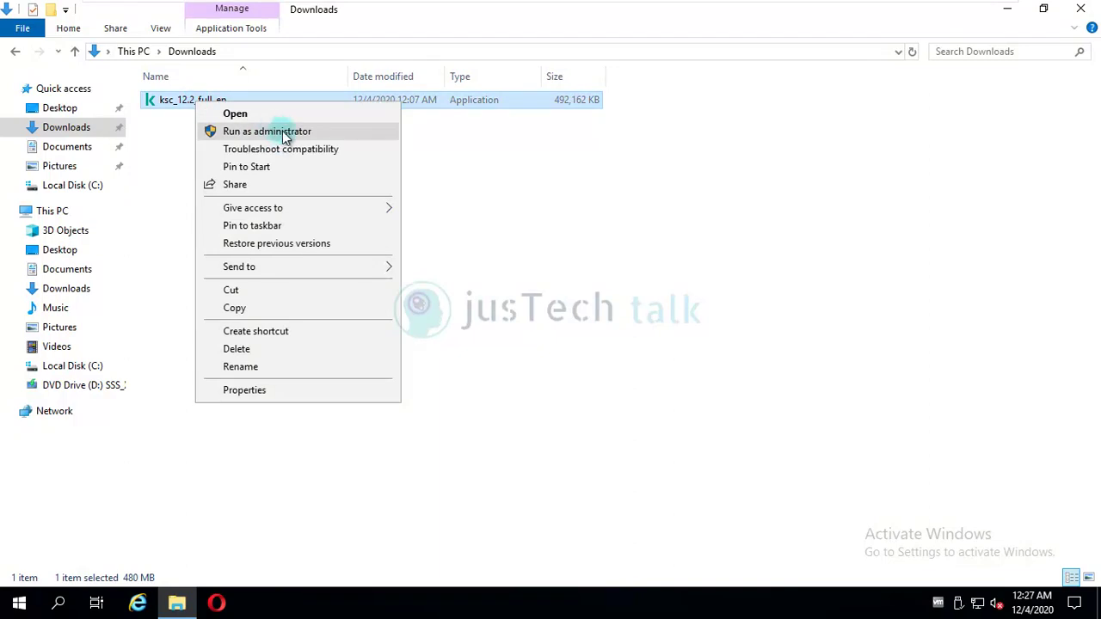
pyautogui.click(662, 458)
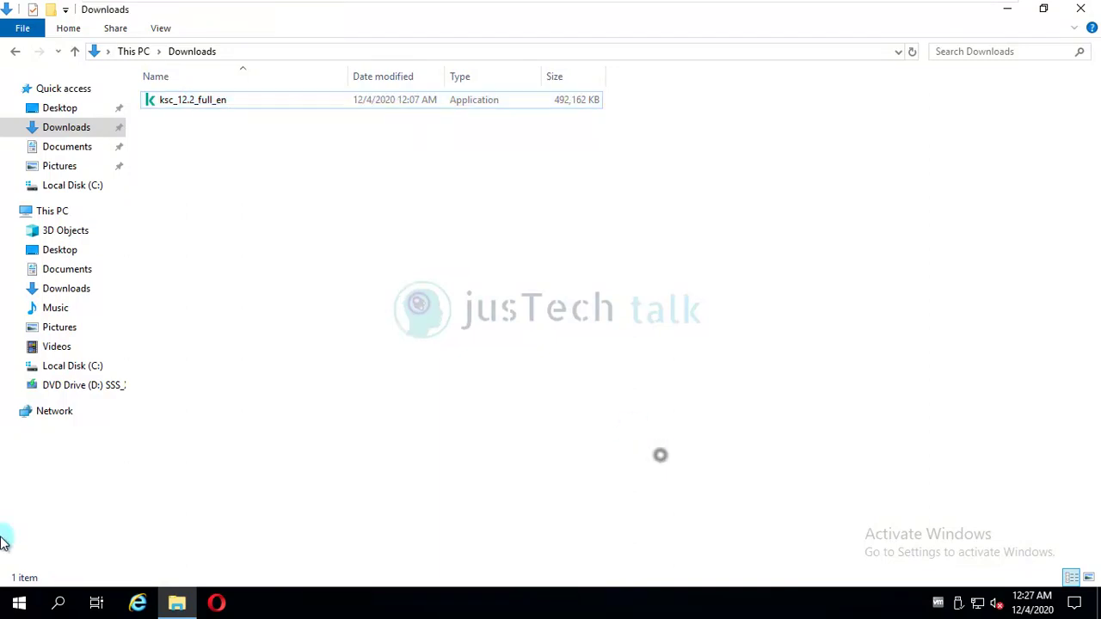
# Expand the Microsoft SQL Server Tools 18 and Microsoft SQL Server 2017 Start menu groups.
pyautogui.click(21, 604)
pyautogui.click(171, 220)
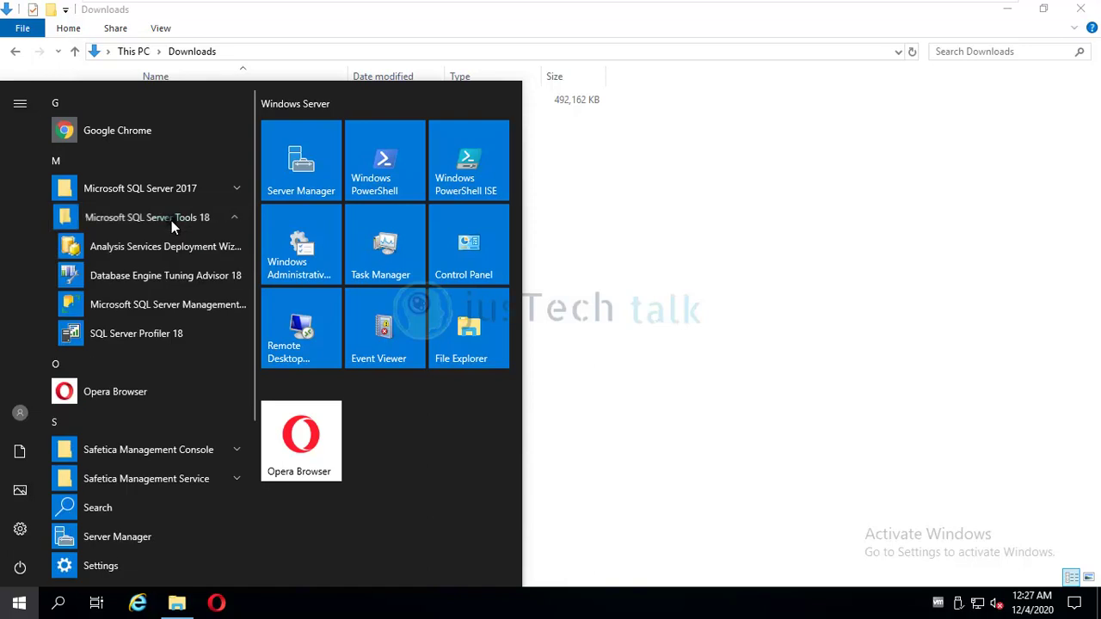
pyautogui.click(169, 186)
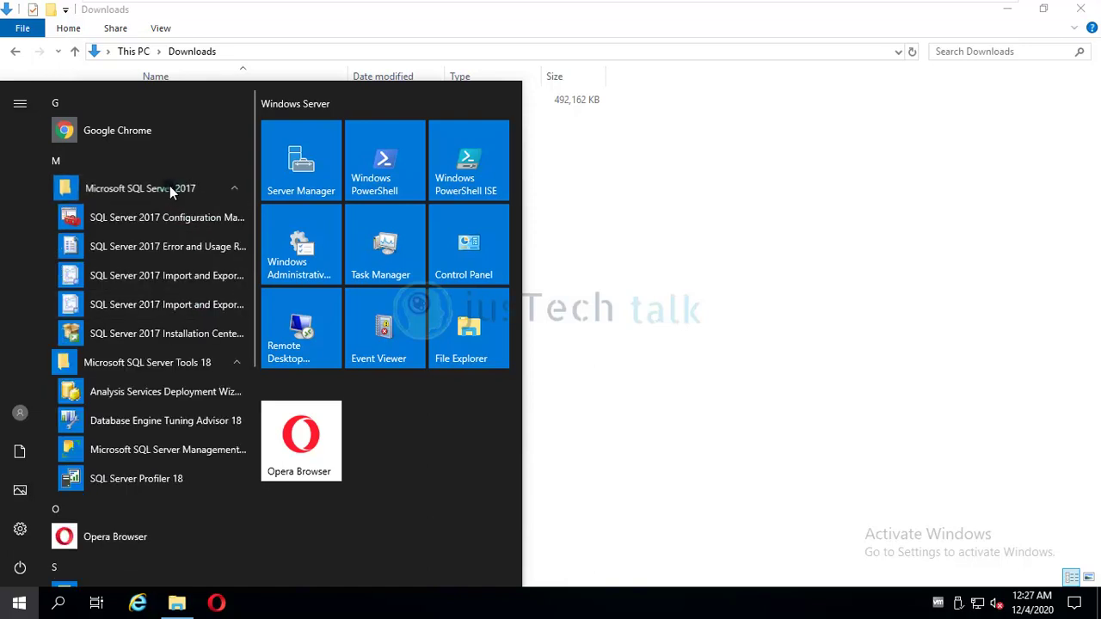
# Connect SSMS 18 to APPSRV01\SQLEXPRESS with Windows Authentication, view its Databases, then minimize it.
pyautogui.click(221, 457)
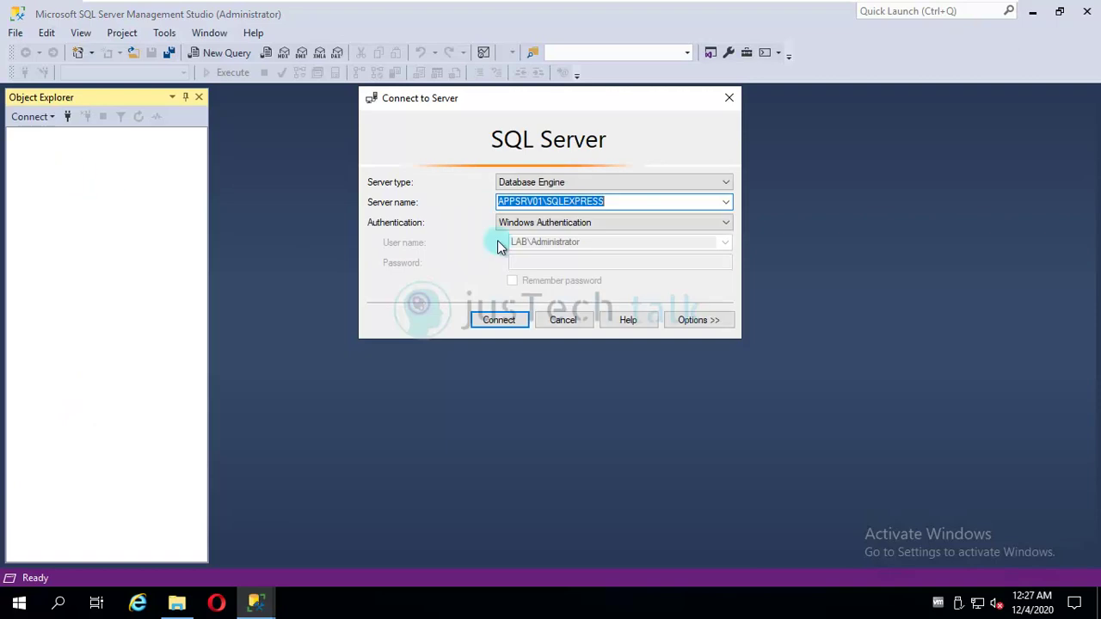
pyautogui.click(504, 321)
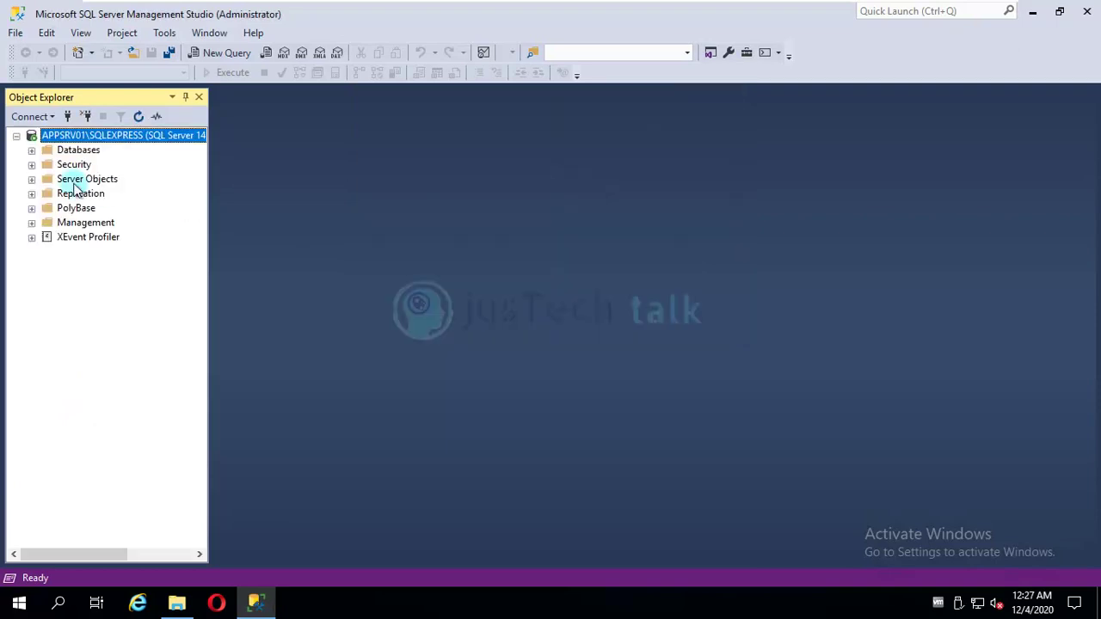
pyautogui.click(32, 151)
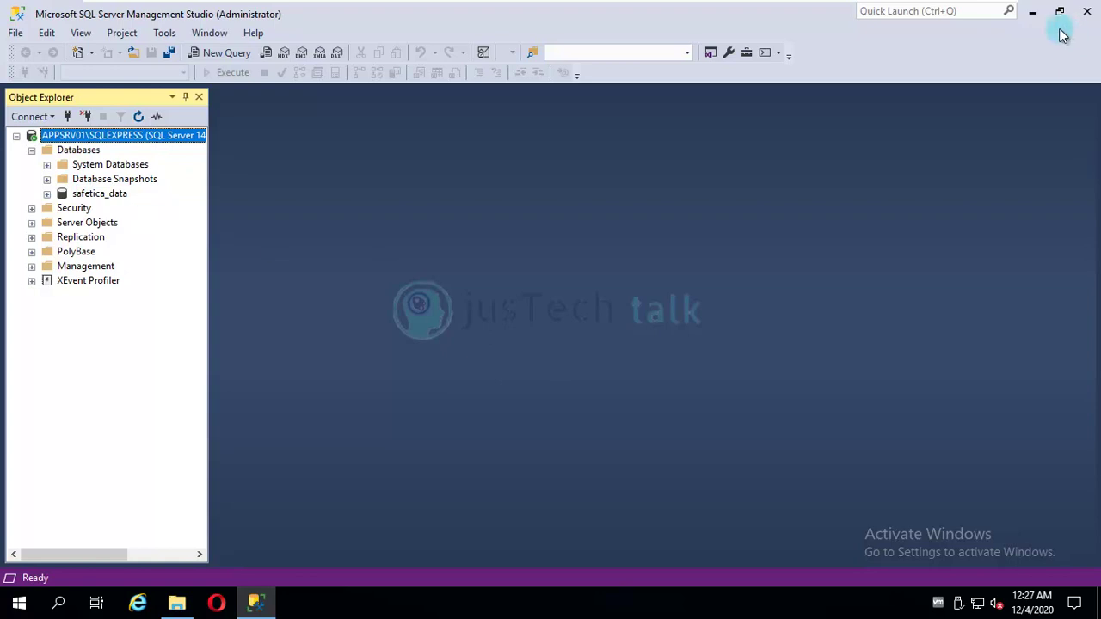
pyautogui.click(1032, 12)
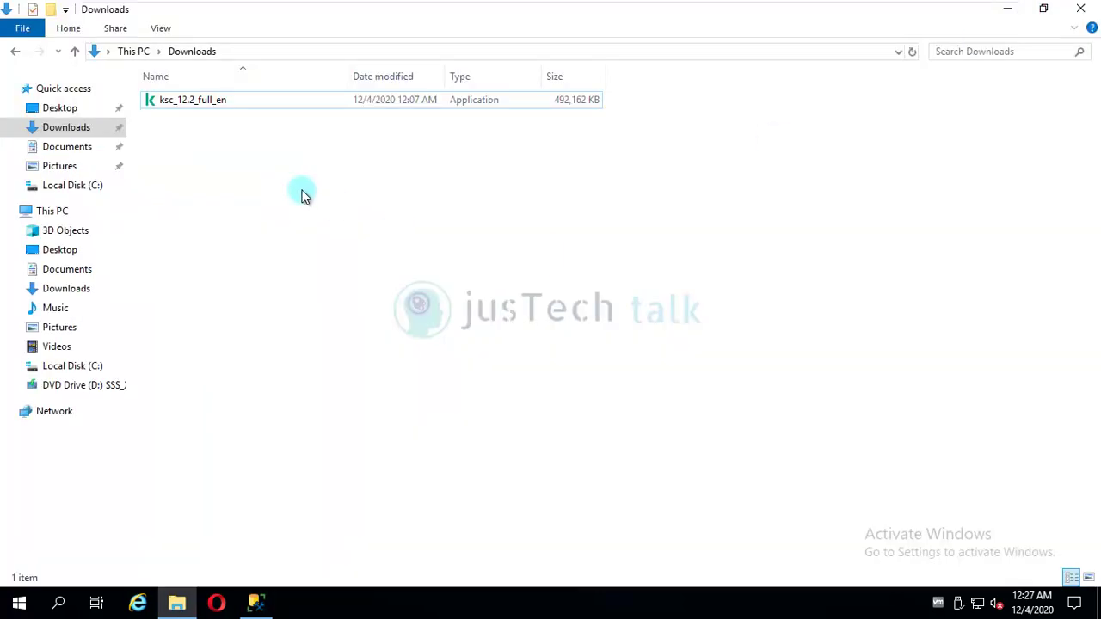
# Run ksc_12.2_full_en as administrator and minimize the Downloads window.
pyautogui.click(217, 107)
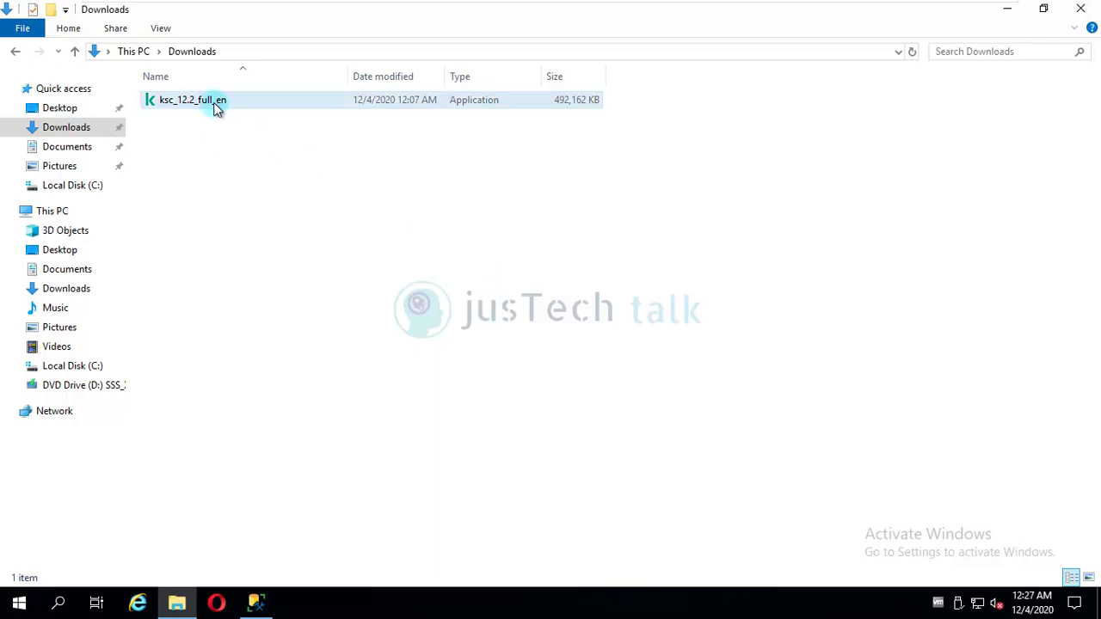
pyautogui.rightClick(217, 108)
pyautogui.click(277, 135)
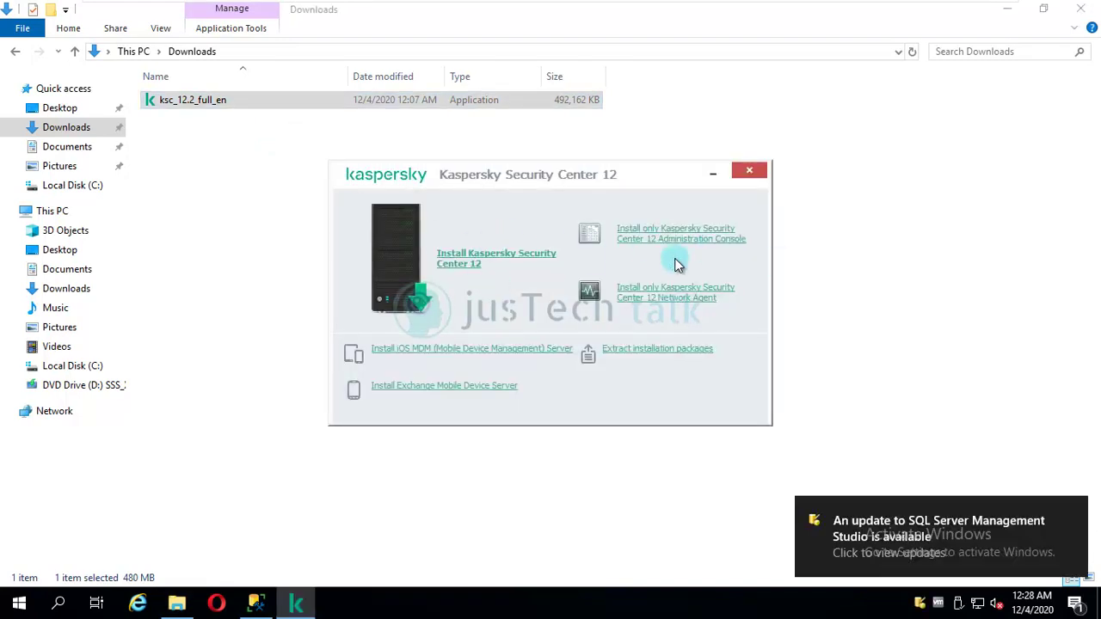
pyautogui.click(1009, 13)
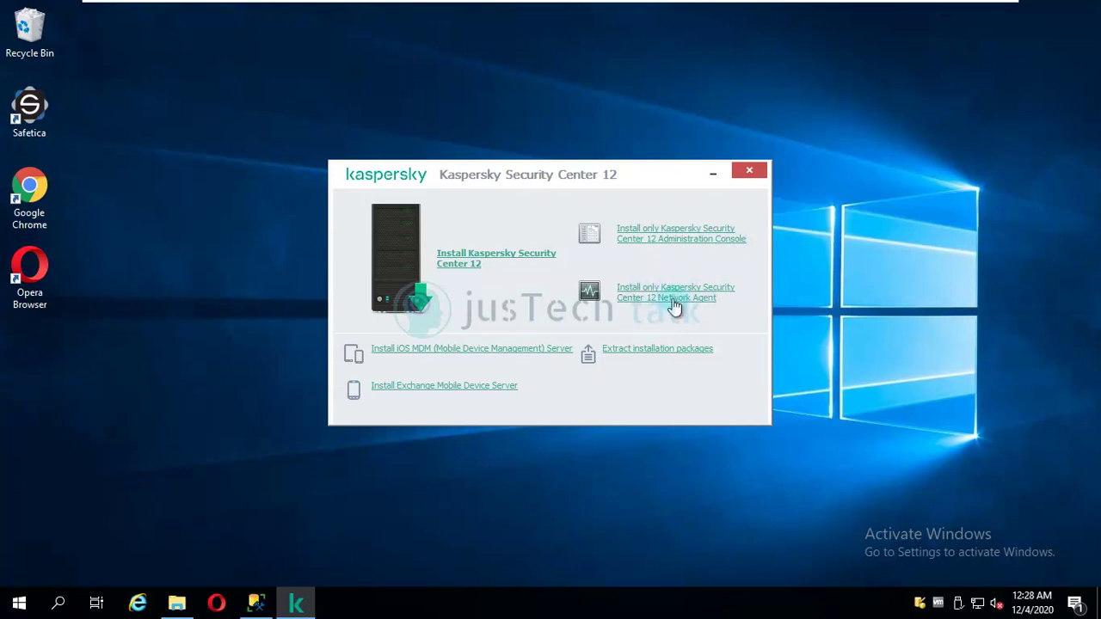
# Start the Kaspersky Security Center 12 install and pass the welcome and requirements pages, accepting EULA and Privacy Policy.
pyautogui.click(461, 269)
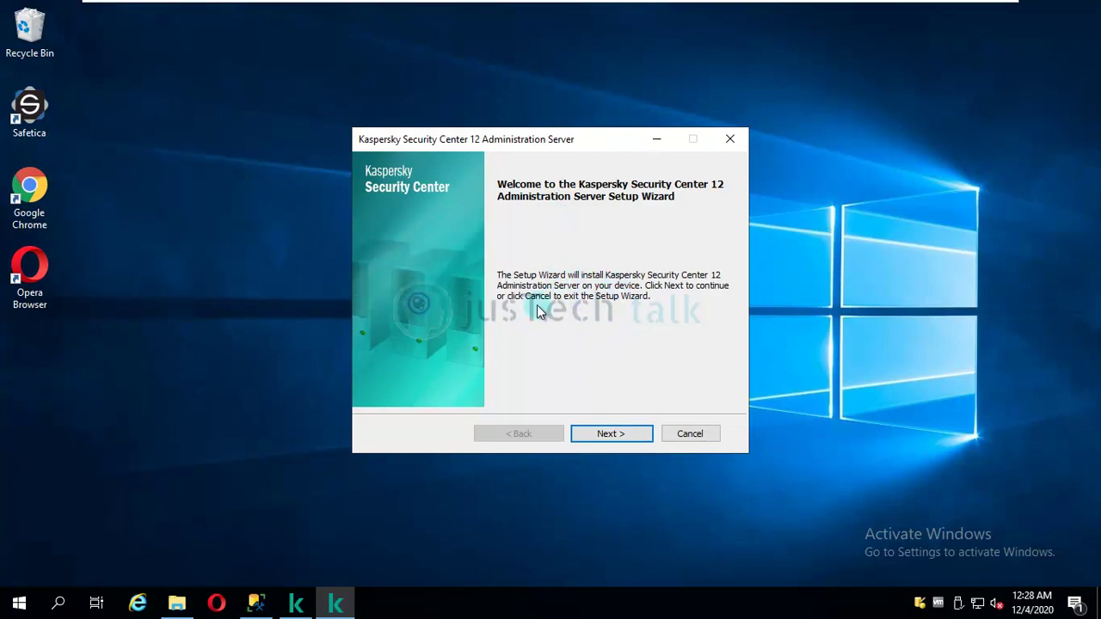
pyautogui.click(624, 434)
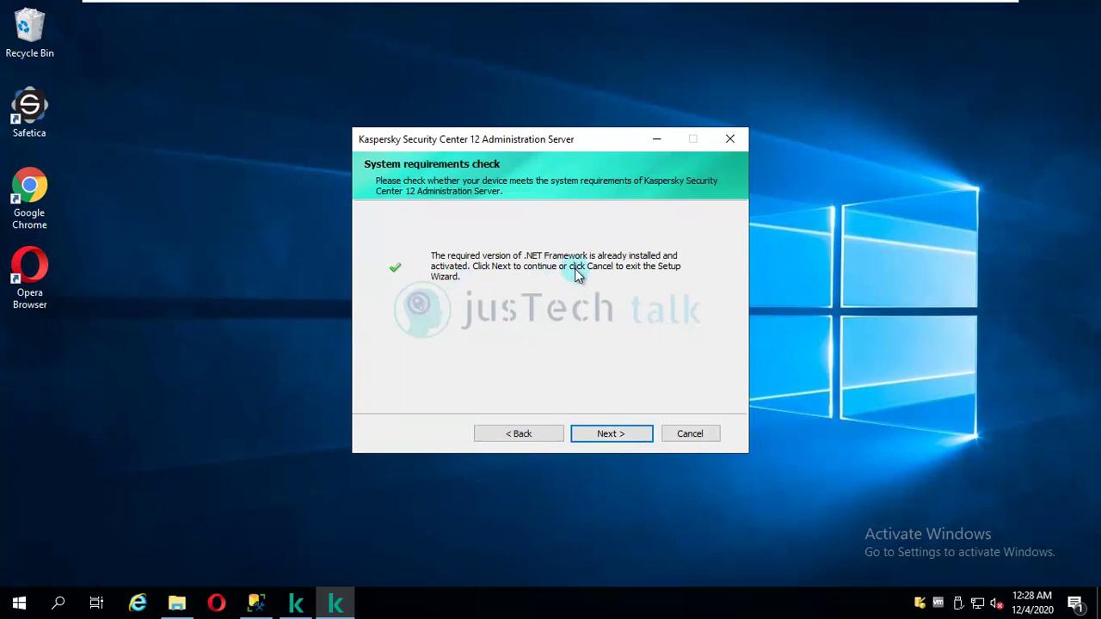
pyautogui.click(628, 437)
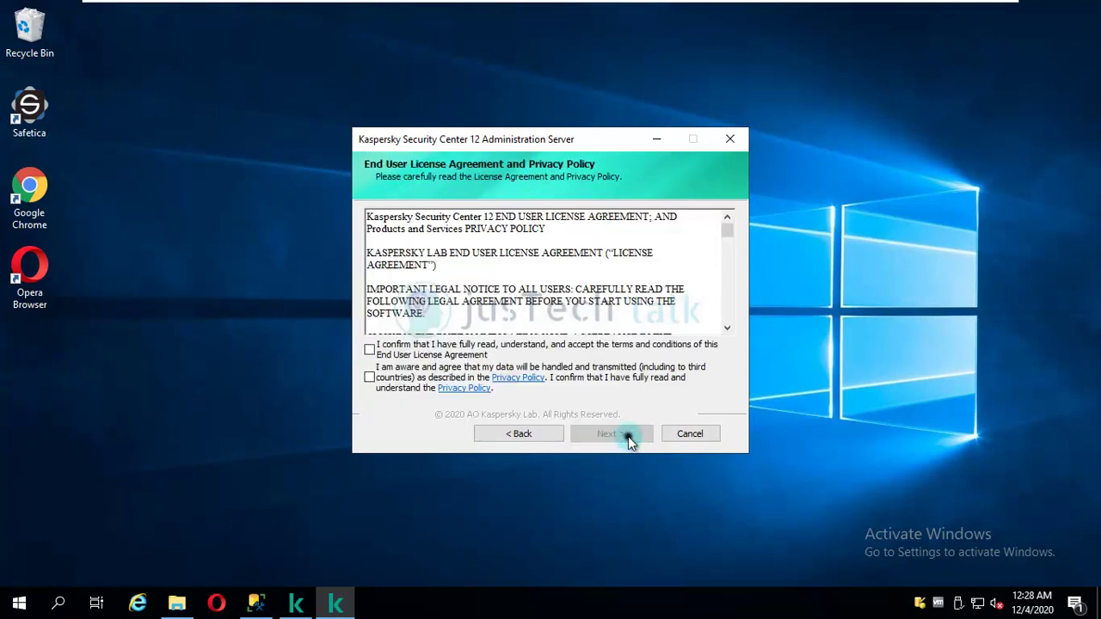
pyautogui.click(370, 349)
pyautogui.click(370, 378)
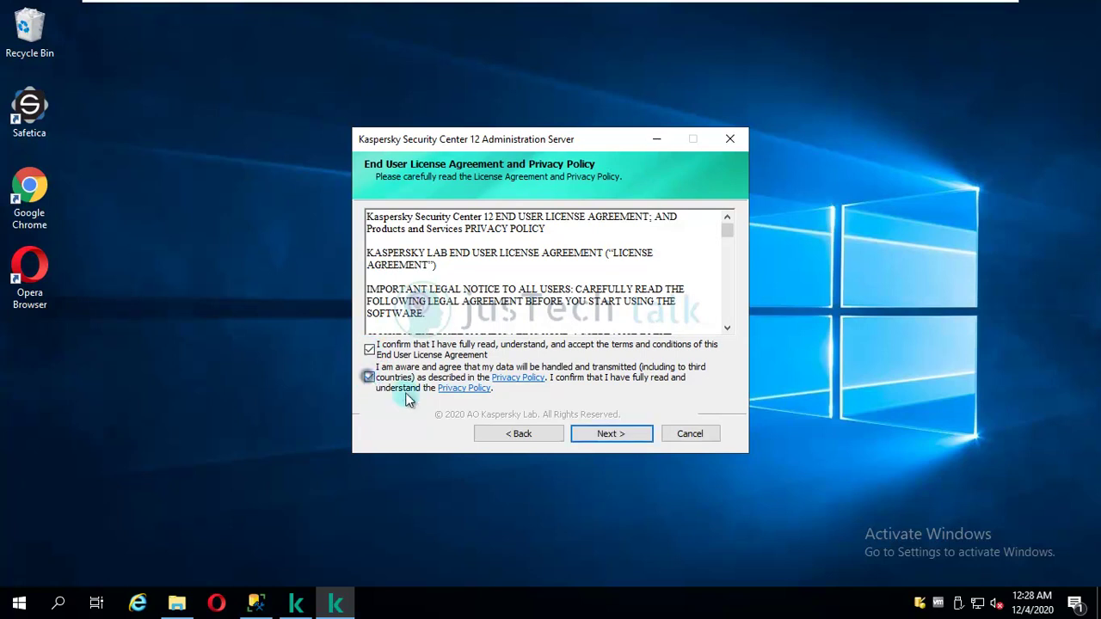
pyautogui.click(631, 440)
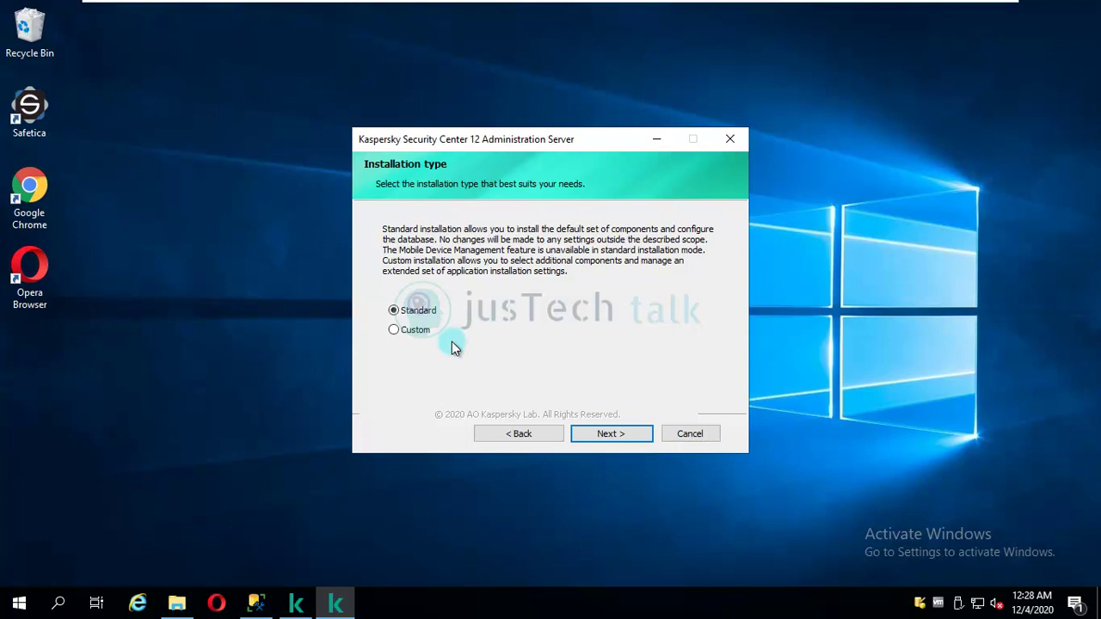
# Choose Standard installation, keep Install Web Console, and keep Fewer than 100 networked devices.
pyautogui.click(394, 311)
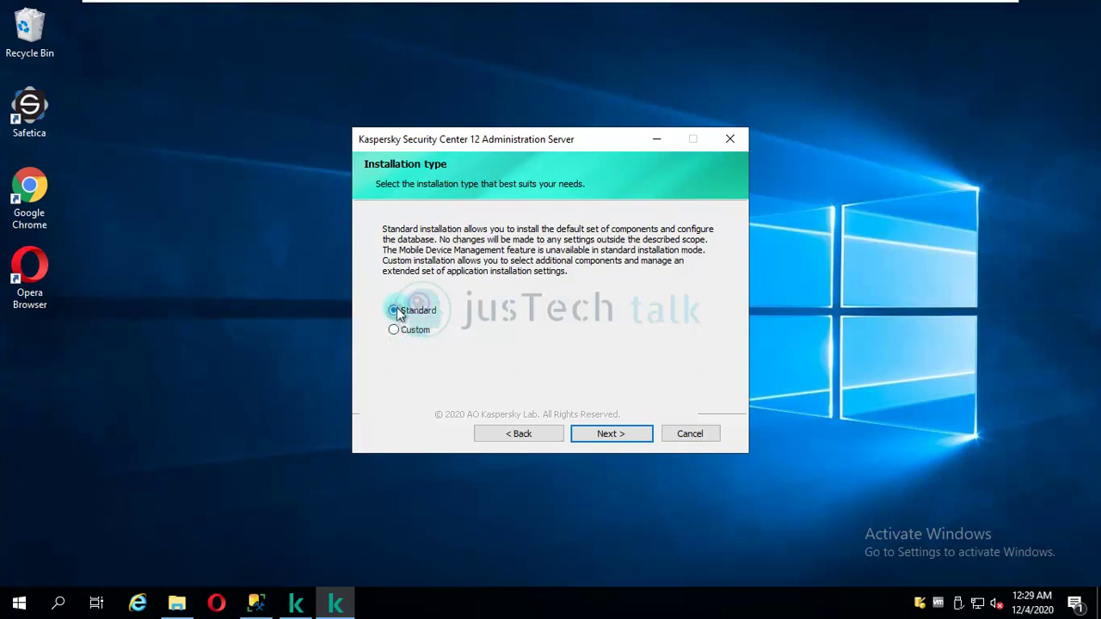
pyautogui.click(633, 432)
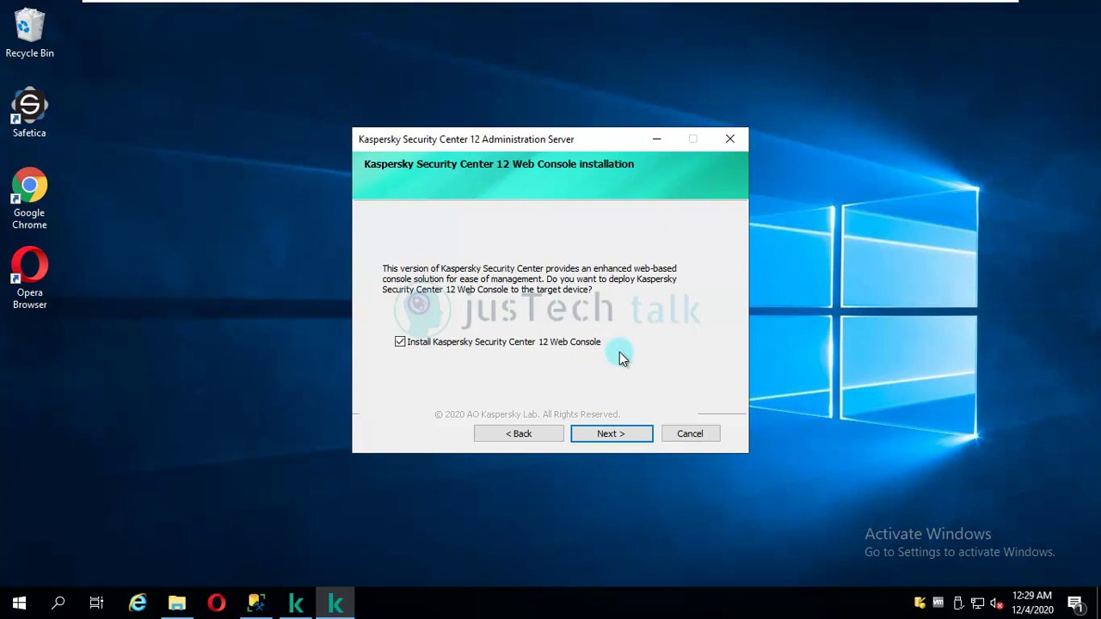
pyautogui.click(631, 435)
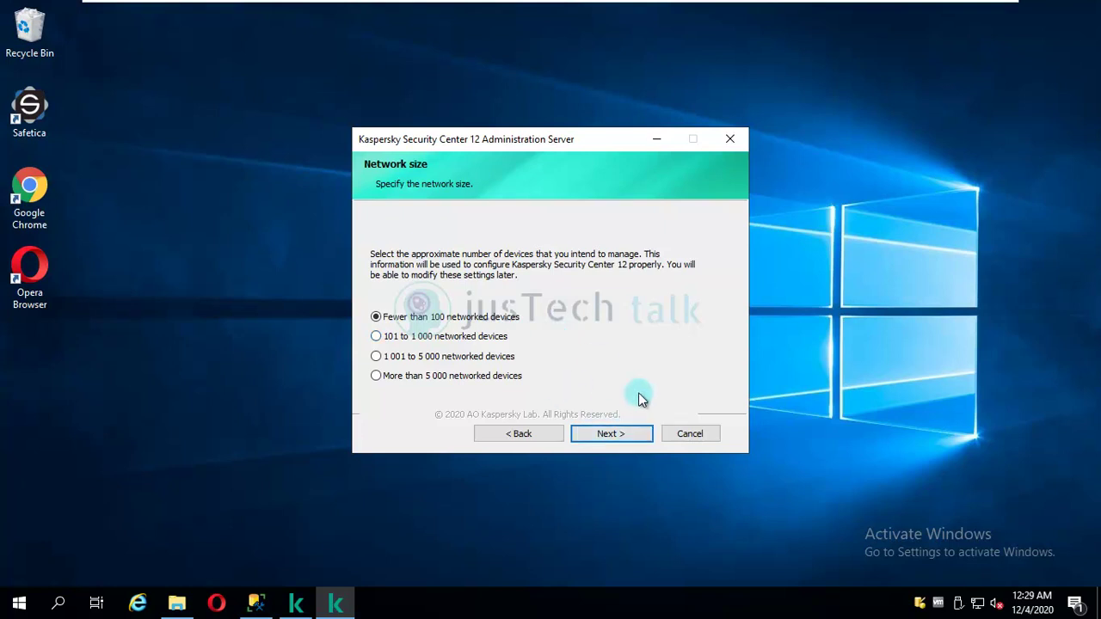
pyautogui.click(624, 436)
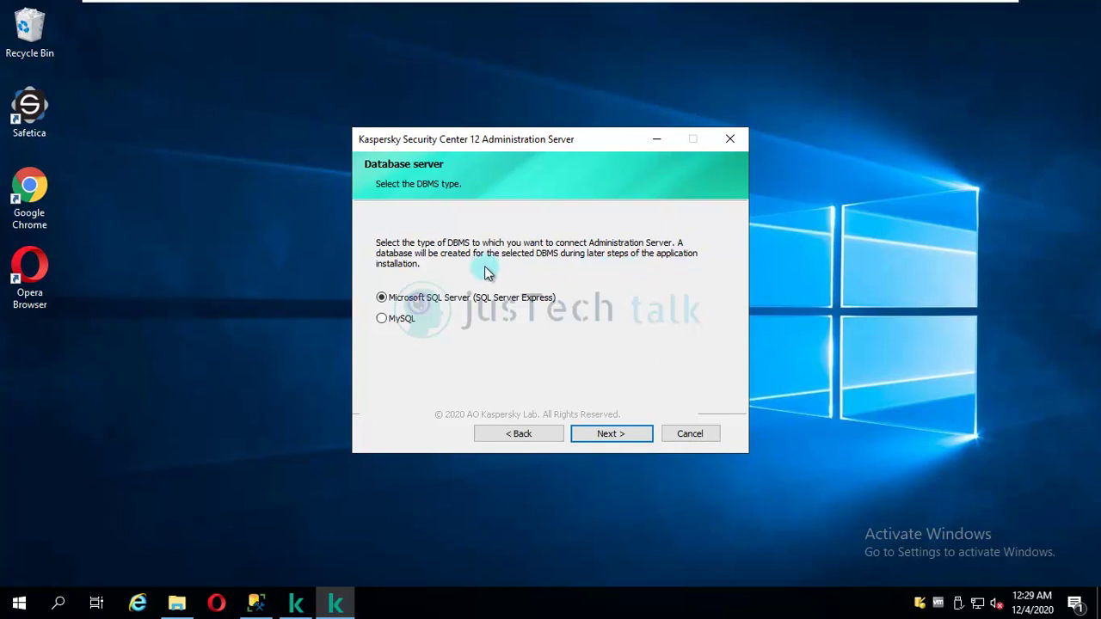
# Keep Microsoft SQL Server (SQL Server Express) as the database server and continue.
pyautogui.click(622, 435)
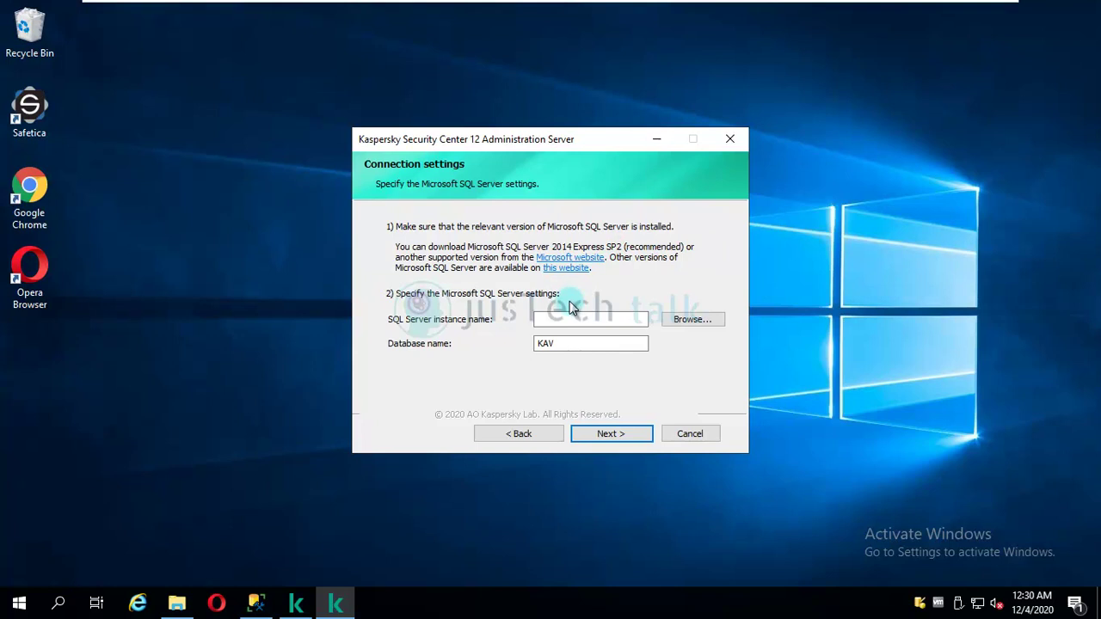
# Set the SQL Server instance to APPSRV01\SQLEXPRESS with database name KAV.
pyautogui.click(710, 325)
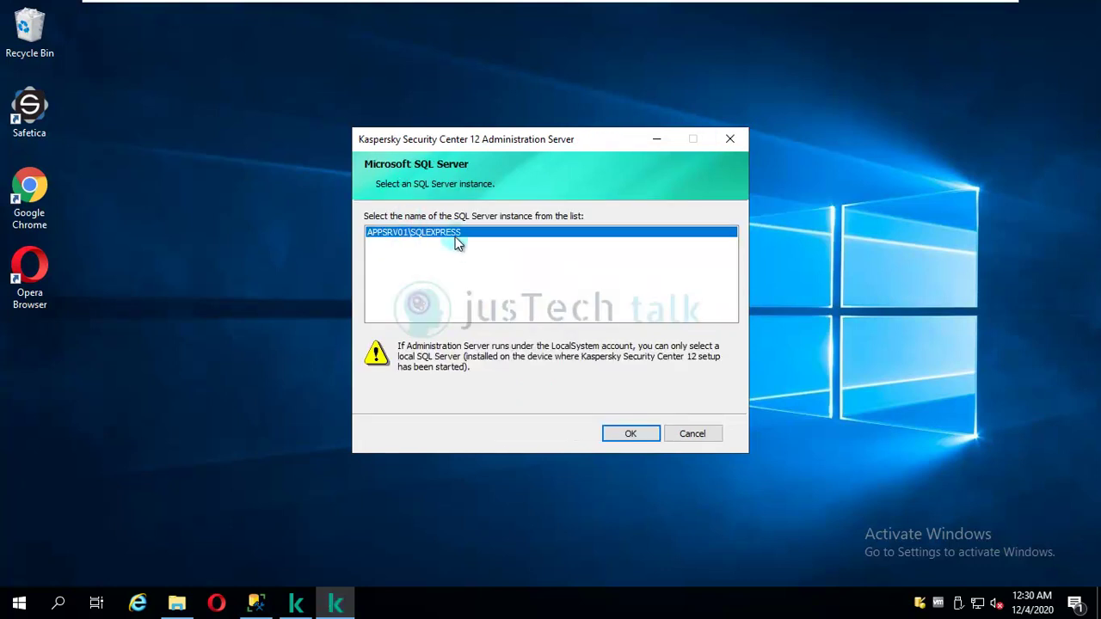
pyautogui.click(631, 434)
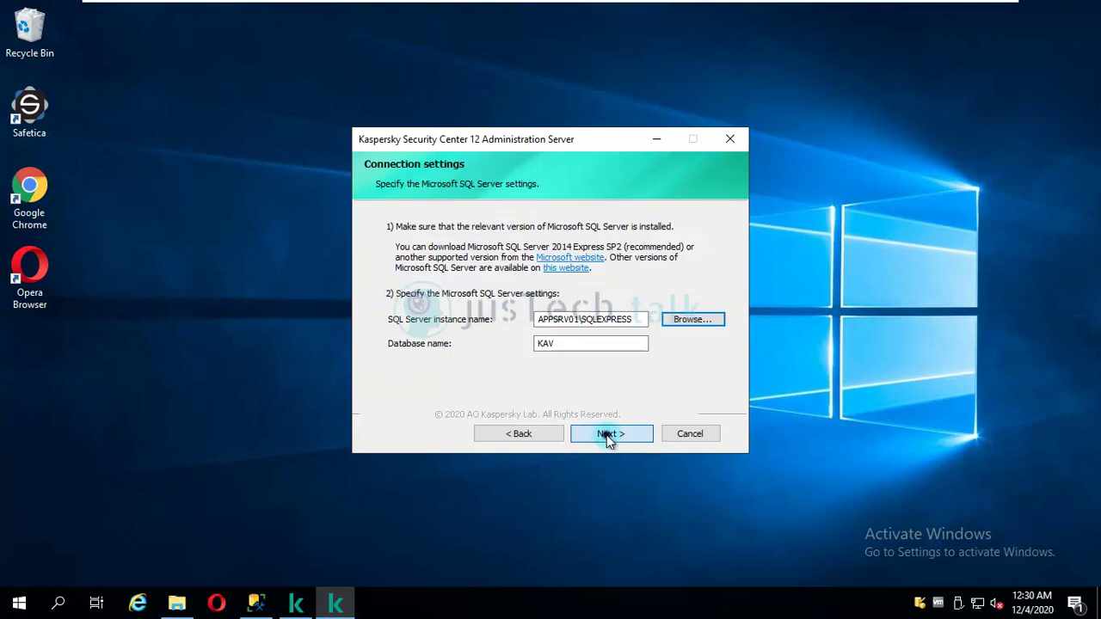
pyautogui.click(607, 434)
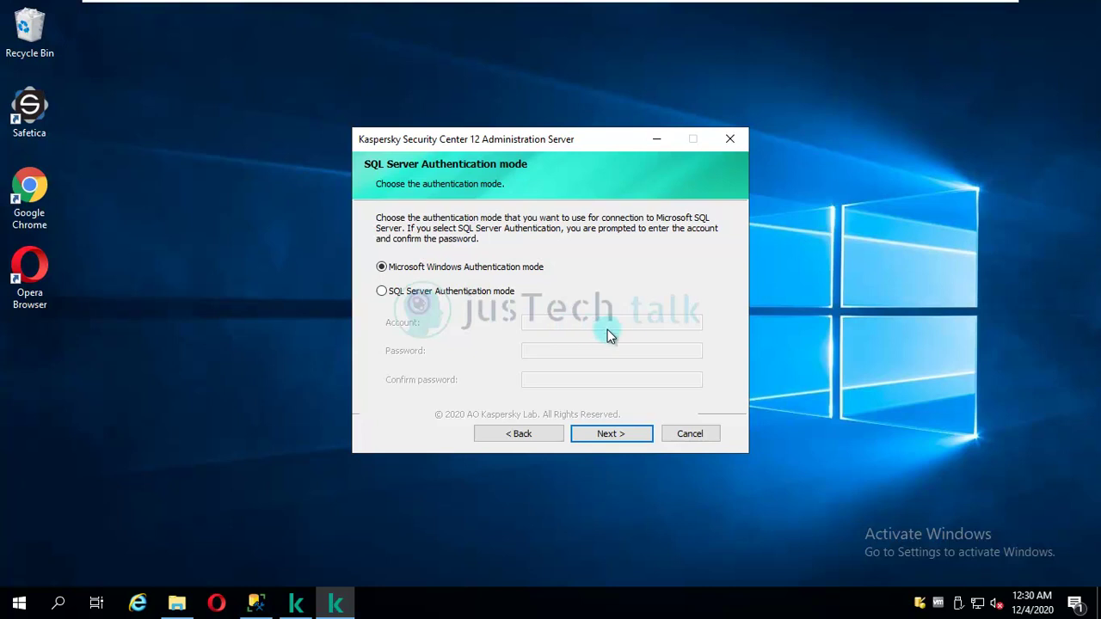
# Keep Microsoft Windows Authentication mode and begin the installation.
pyautogui.click(615, 435)
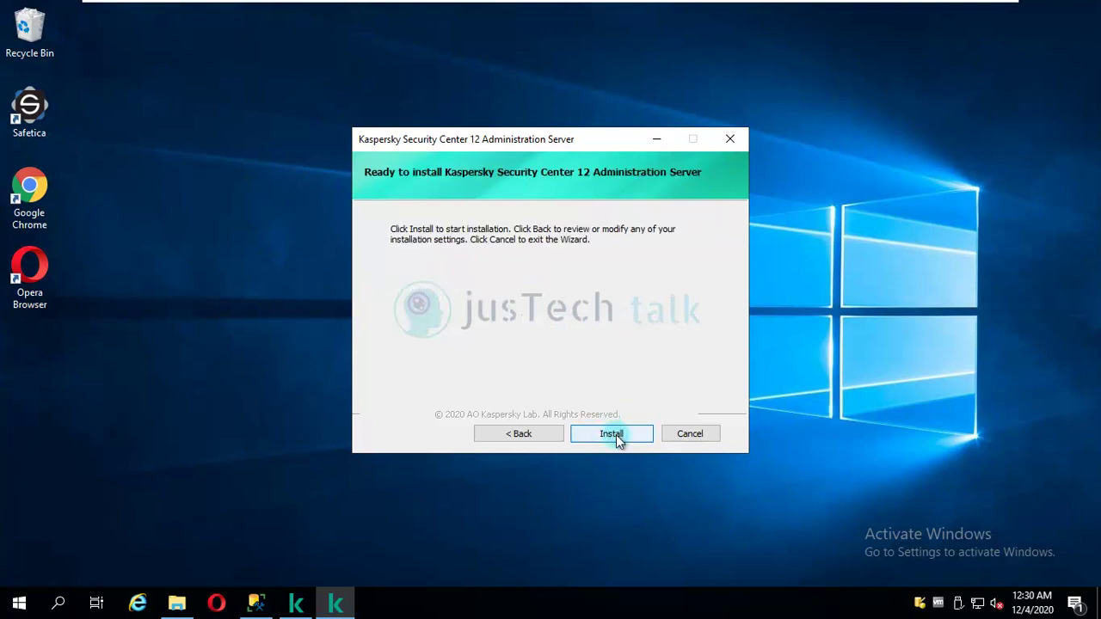
pyautogui.click(616, 434)
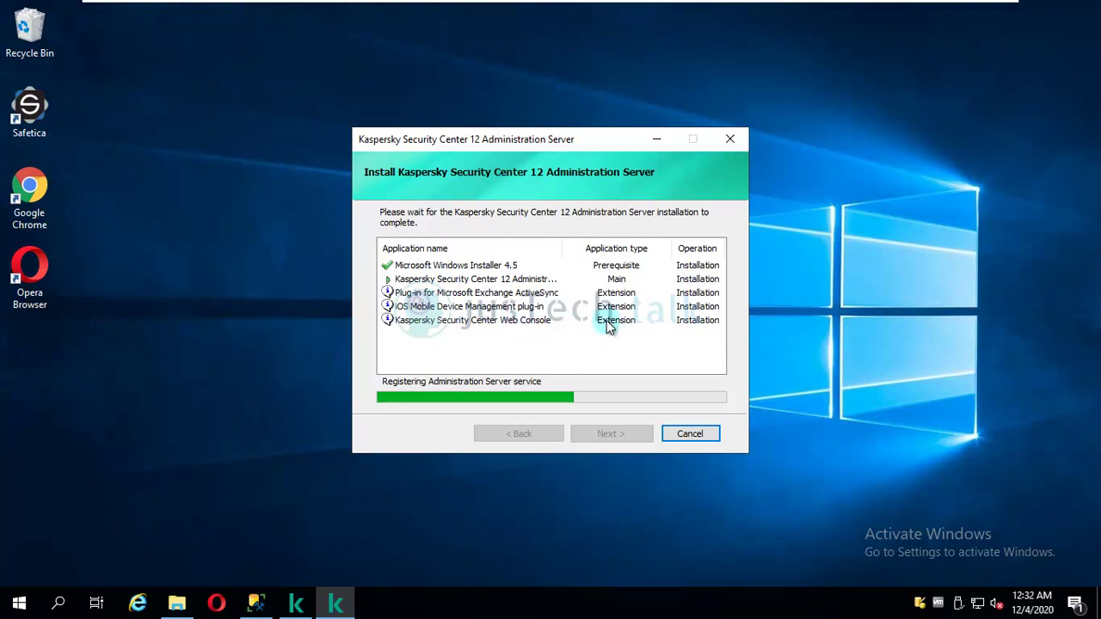
# Refresh SSMS Object Explorer to confirm the KAV database under Databases, then minimize SSMS.
pyautogui.click(256, 604)
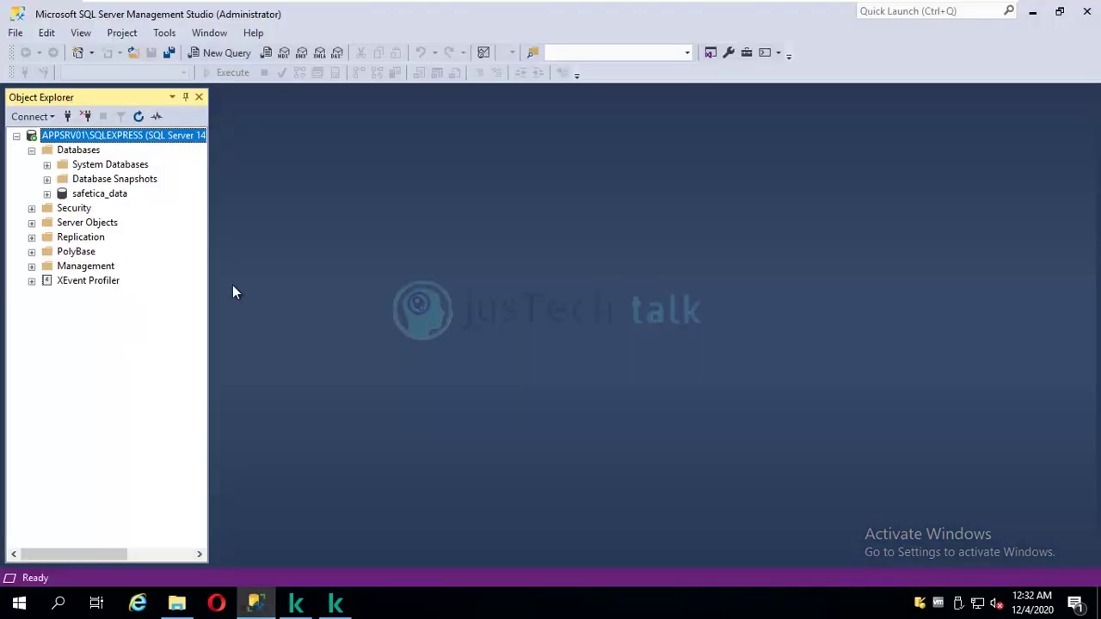
pyautogui.click(139, 117)
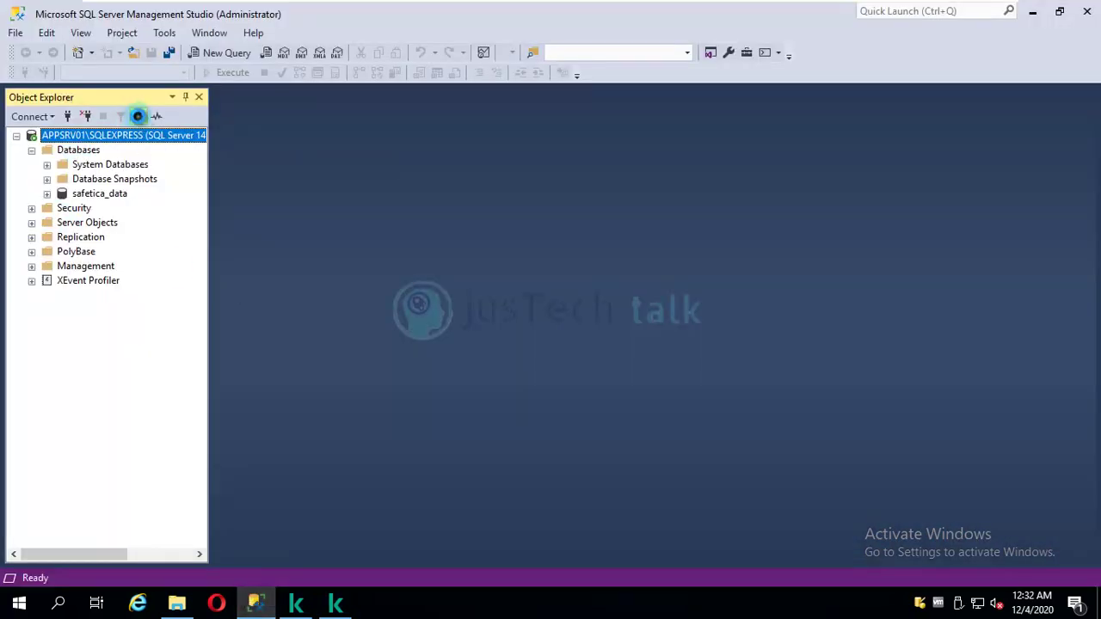
pyautogui.click(31, 150)
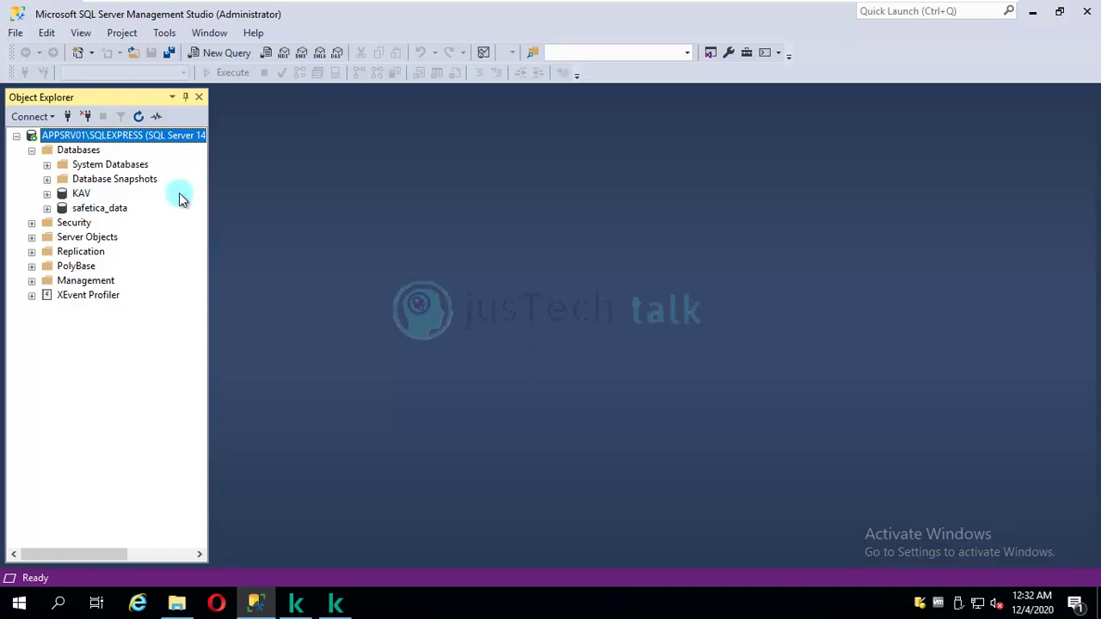
pyautogui.click(1032, 11)
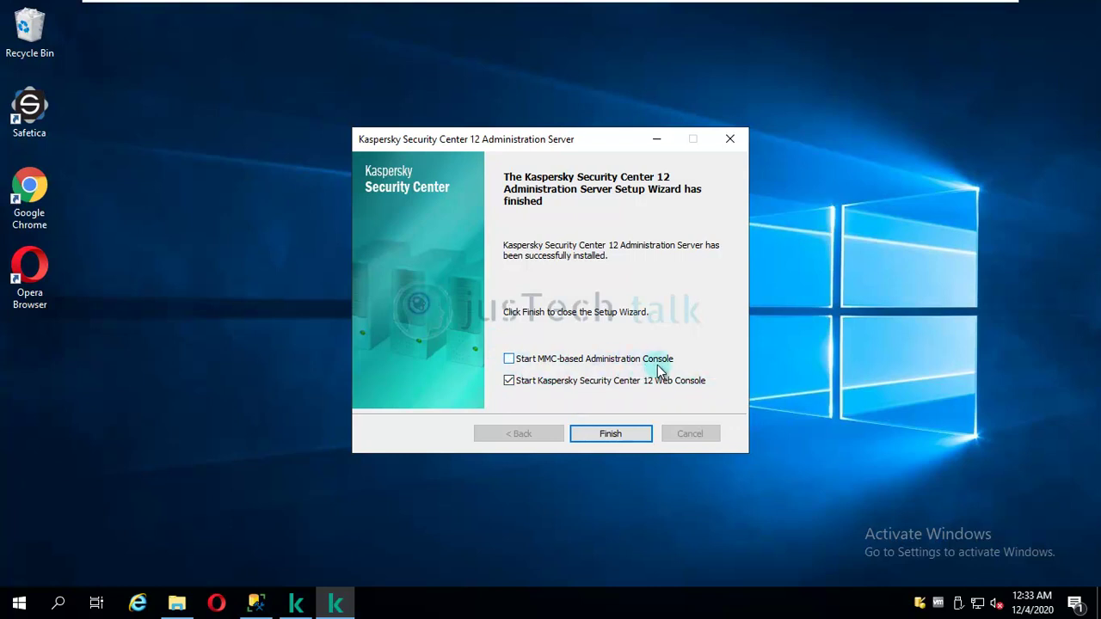
# Finish setup with both the MMC-based Administration Console and the Web Console set to launch.
pyautogui.click(508, 358)
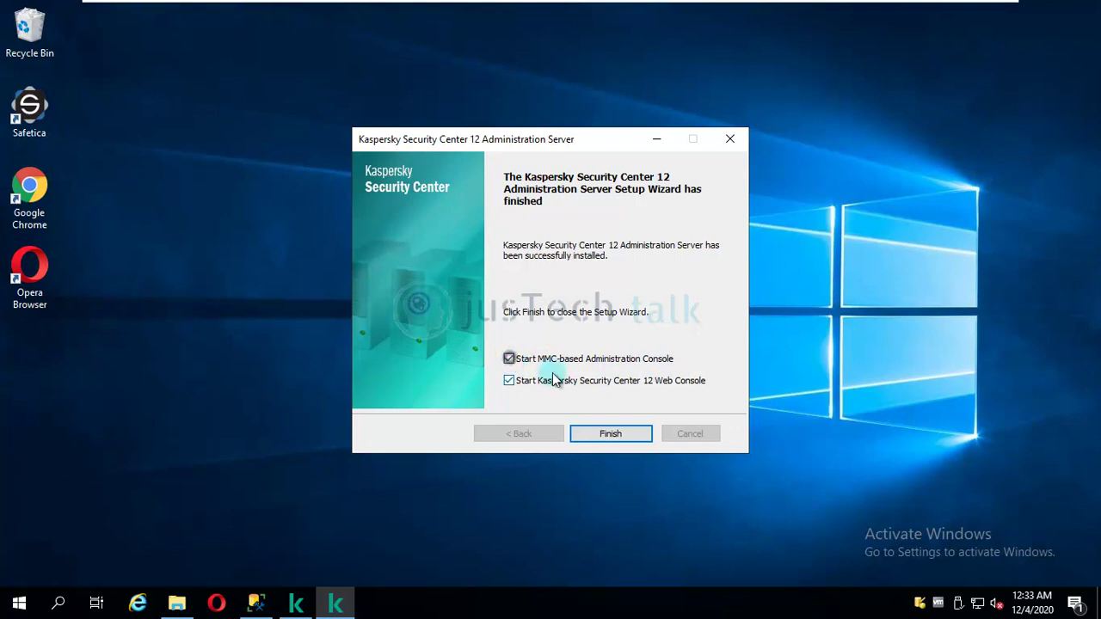
pyautogui.click(637, 439)
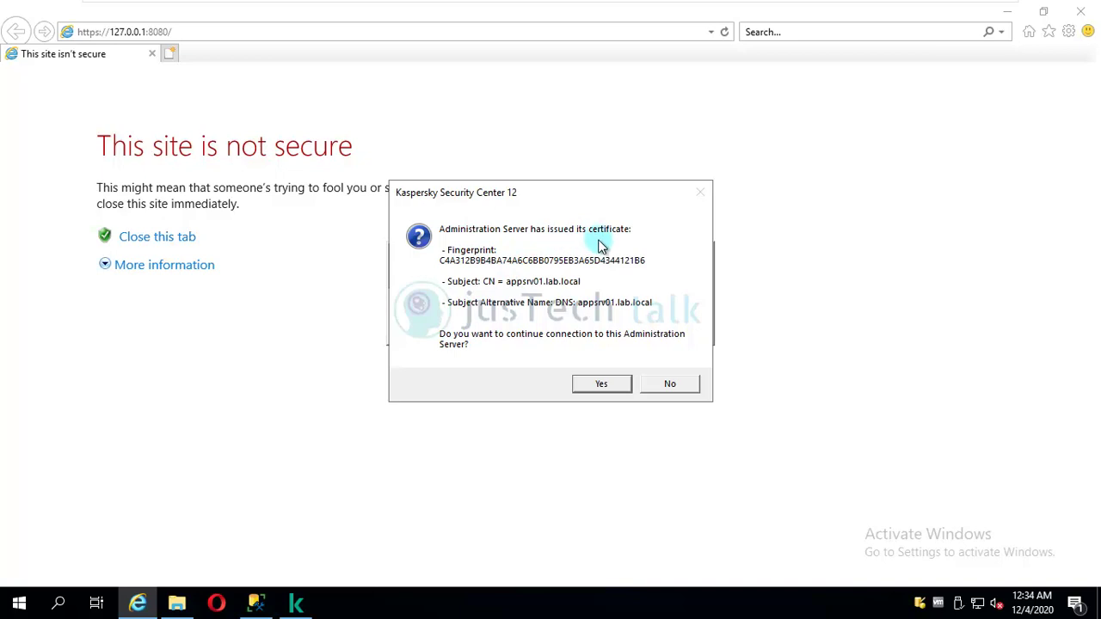
# Trust the server certificate, skip the Quick Start Wizard, browse the device tree, then close the console.
pyautogui.click(614, 386)
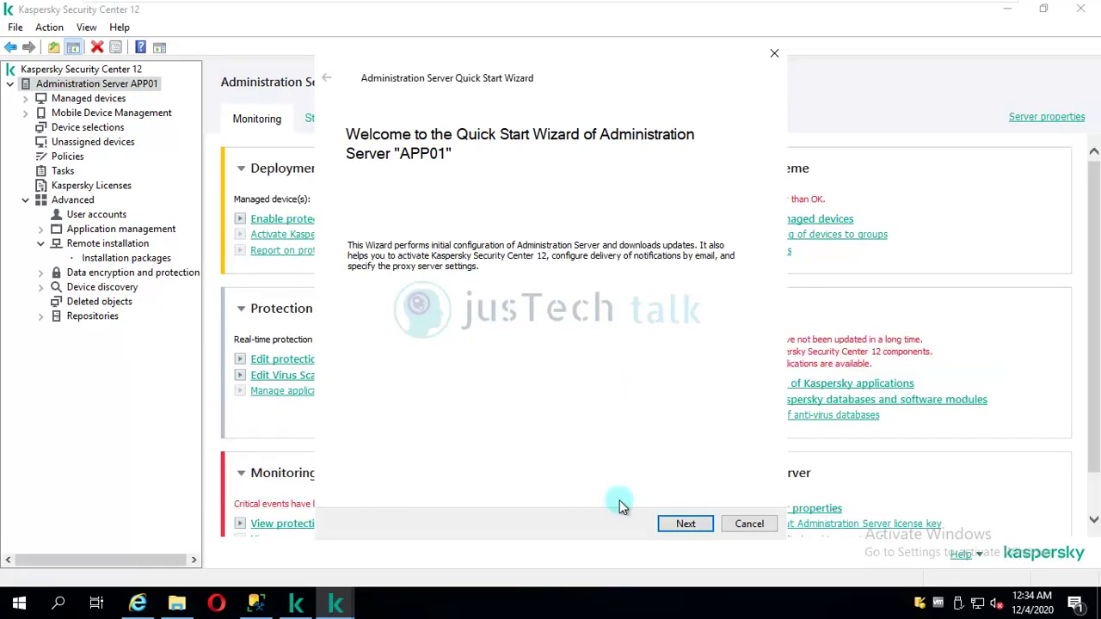
pyautogui.click(750, 524)
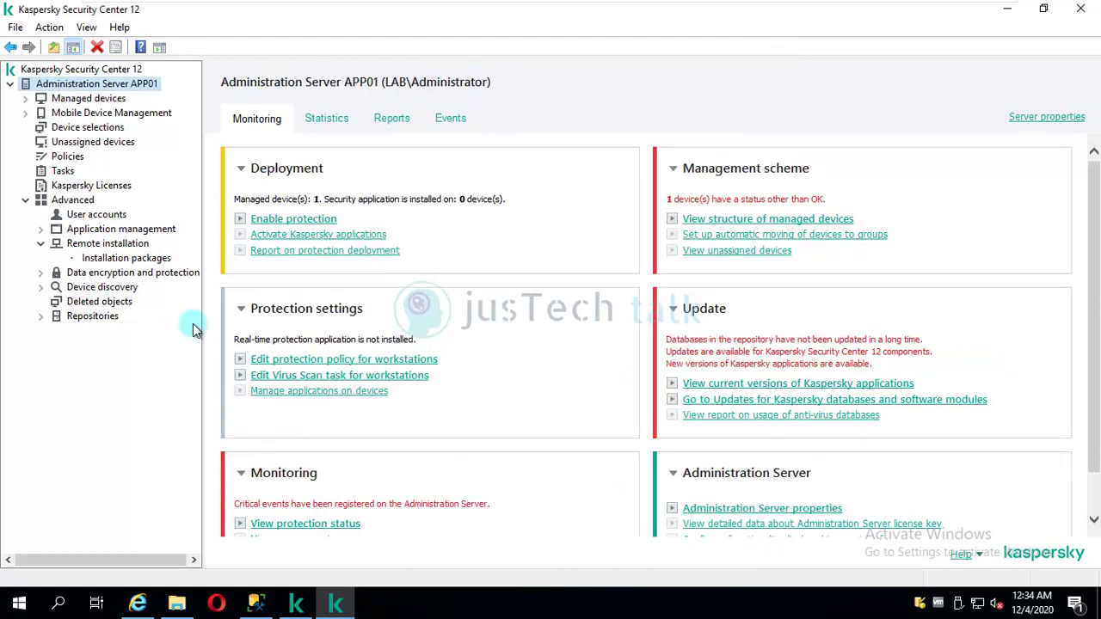
pyautogui.click(23, 99)
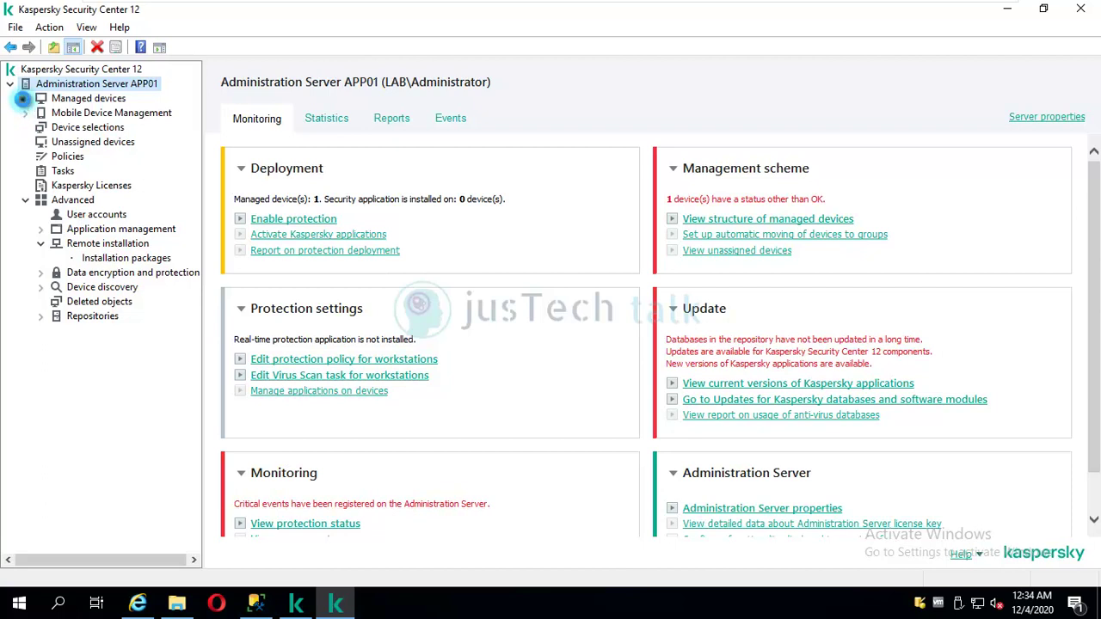
pyautogui.click(25, 113)
pyautogui.click(25, 113)
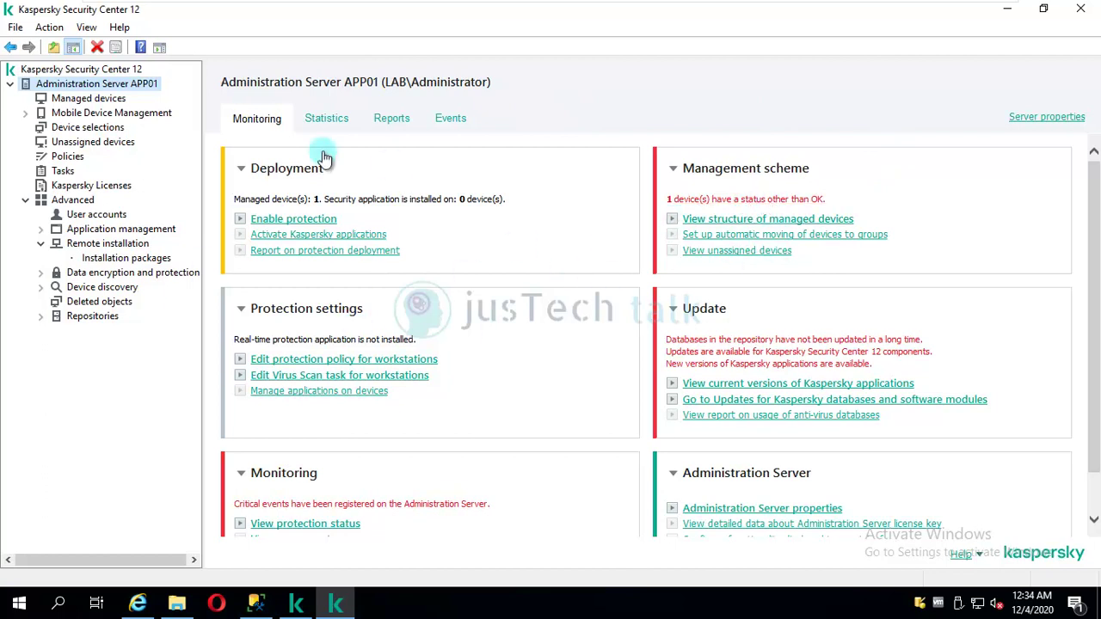
pyautogui.click(1082, 10)
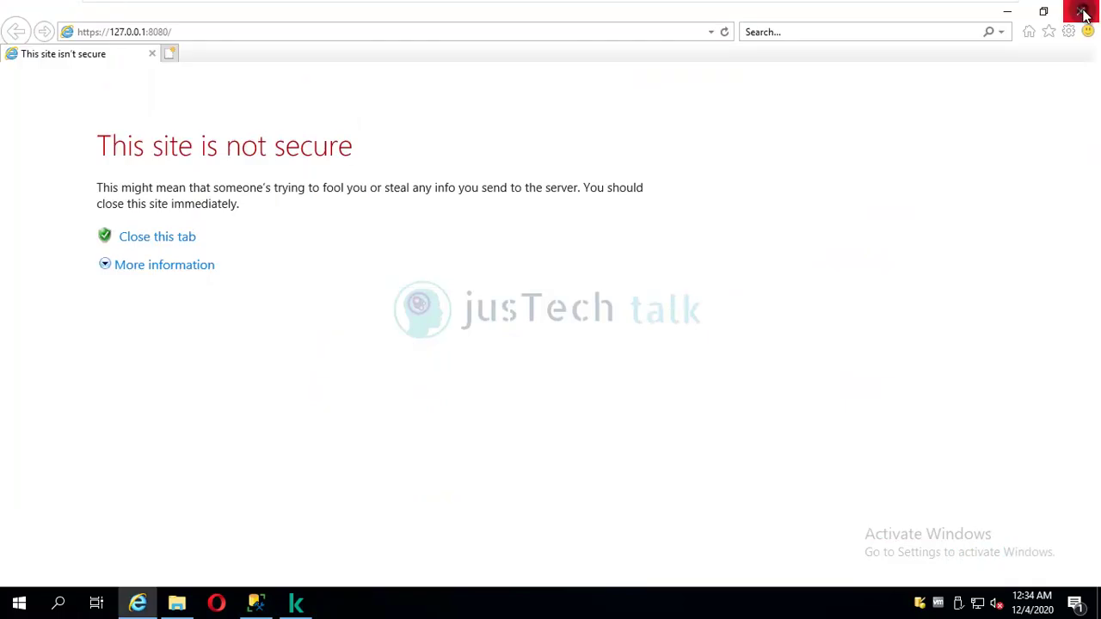
# Bypass the certificate warning to the 127.0.0.1:8080 login page, copy its address, and close Internet Explorer.
pyautogui.click(125, 274)
pyautogui.click(248, 387)
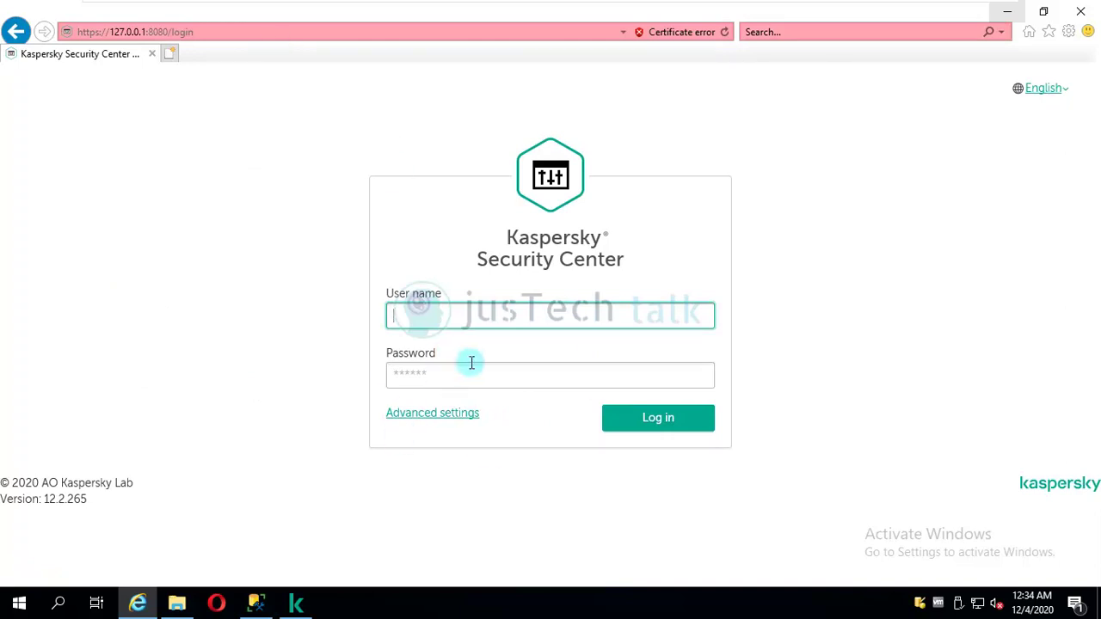
pyautogui.click(332, 34)
pyautogui.hotkey('ctrl', 'c')
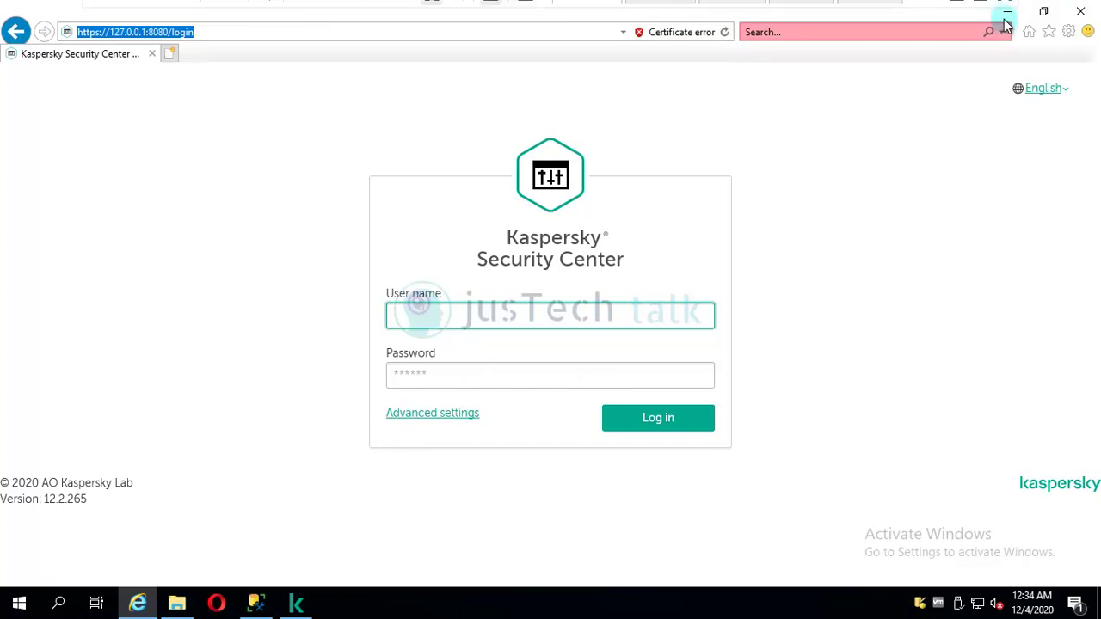
pyautogui.click(1082, 12)
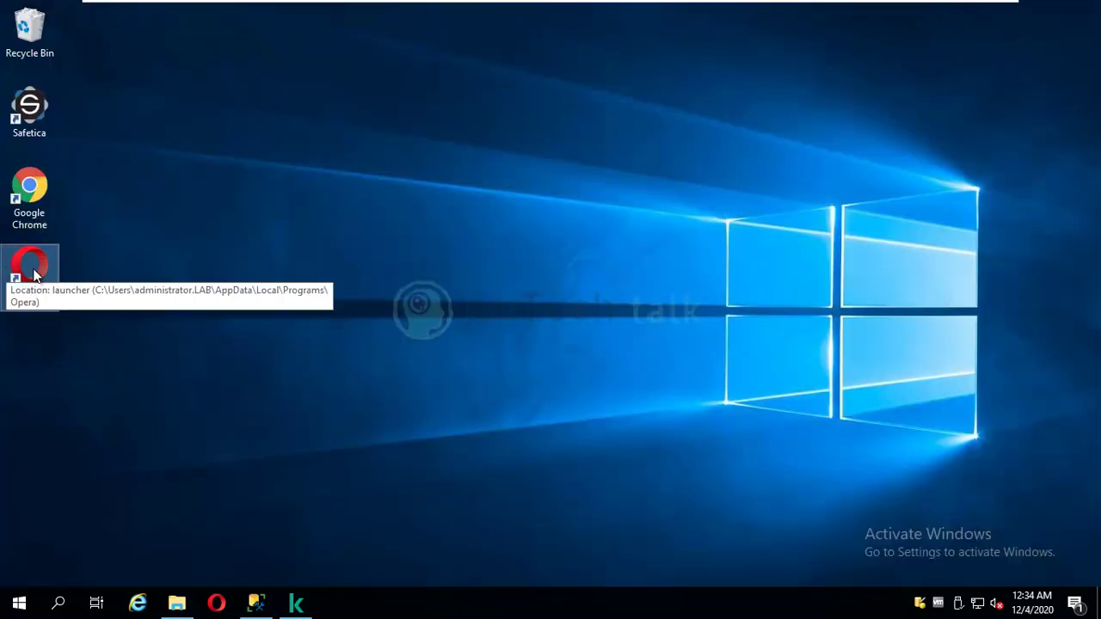
# Launch Chrome, paste the Web Console address, and proceed past the security warning to the login page.
pyautogui.click(41, 211)
pyautogui.doubleClick(41, 211)
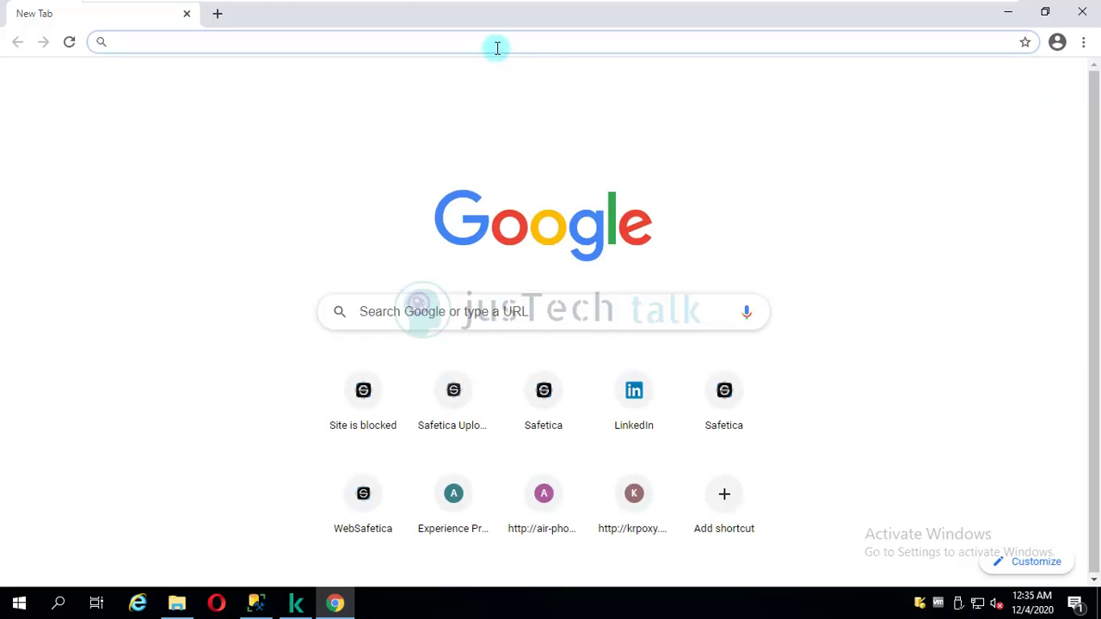
pyautogui.hotkey('ctrl', 'v')
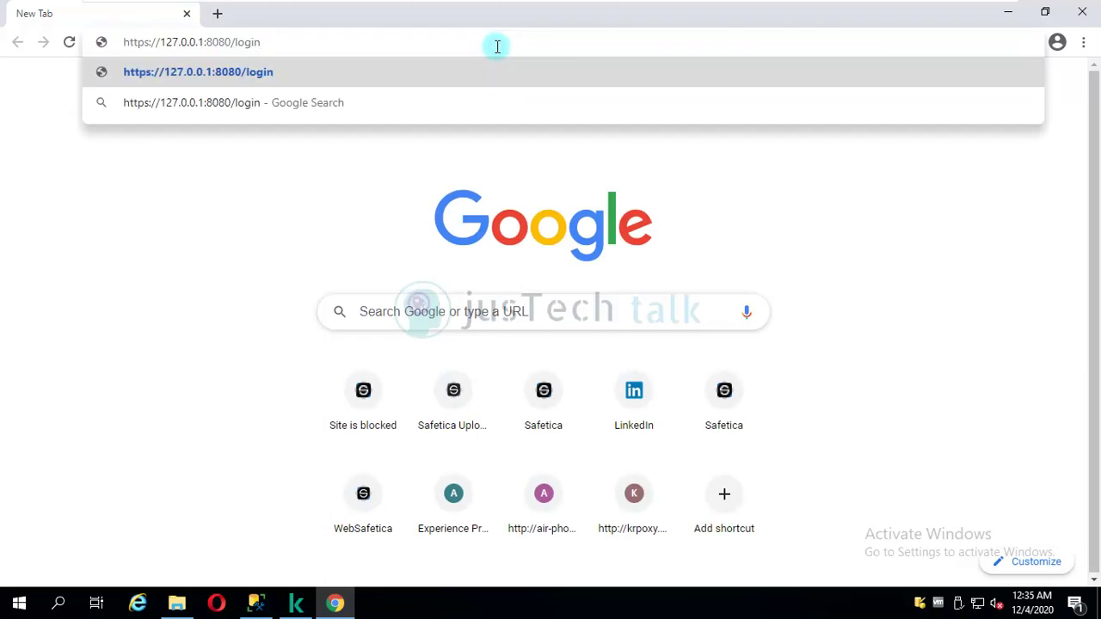
pyautogui.press('Return')
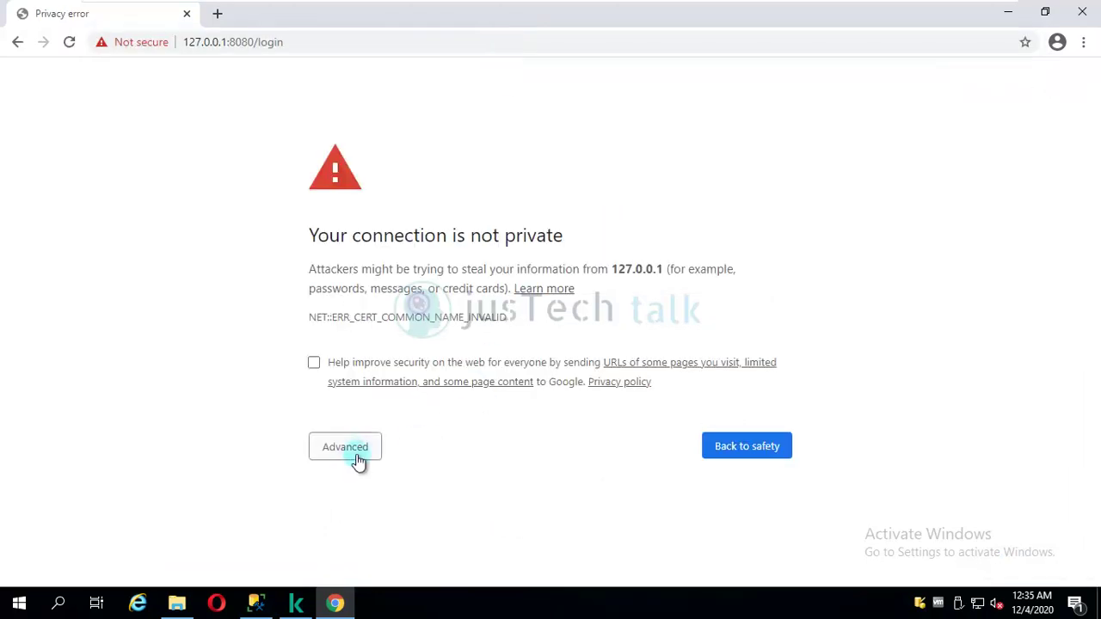
pyautogui.click(359, 462)
pyautogui.click(381, 553)
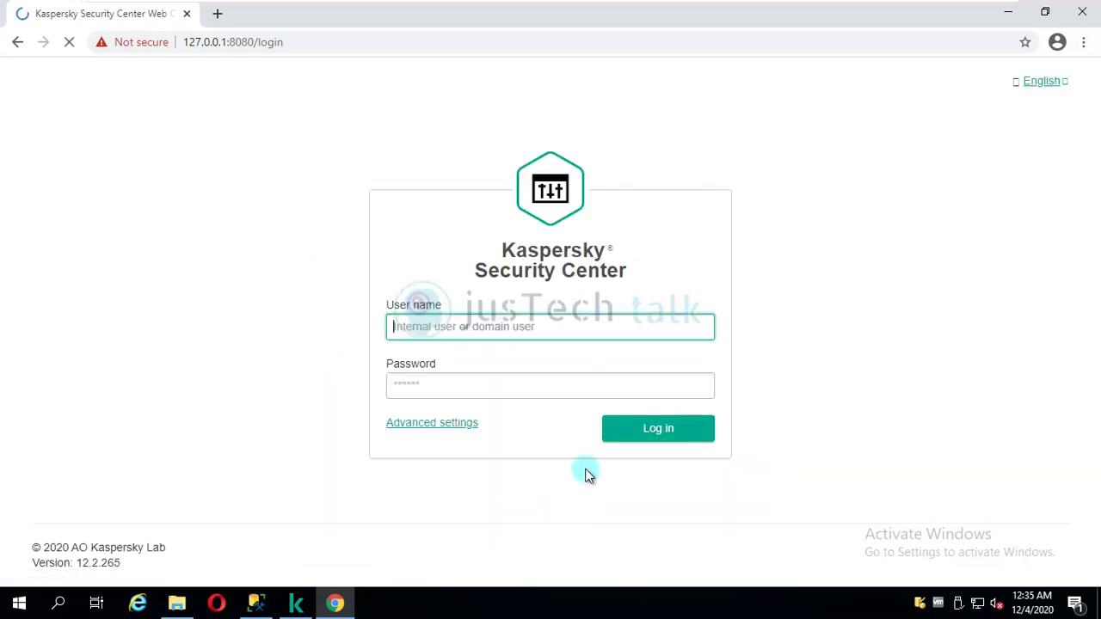
# Log in as administrator with the account password, then dismiss the tutorial prompt and Quick Start Wizard.
pyautogui.write('administrator')
pyautogui.press('Tab')
pyautogui.write('P')
pyautogui.press('Return')
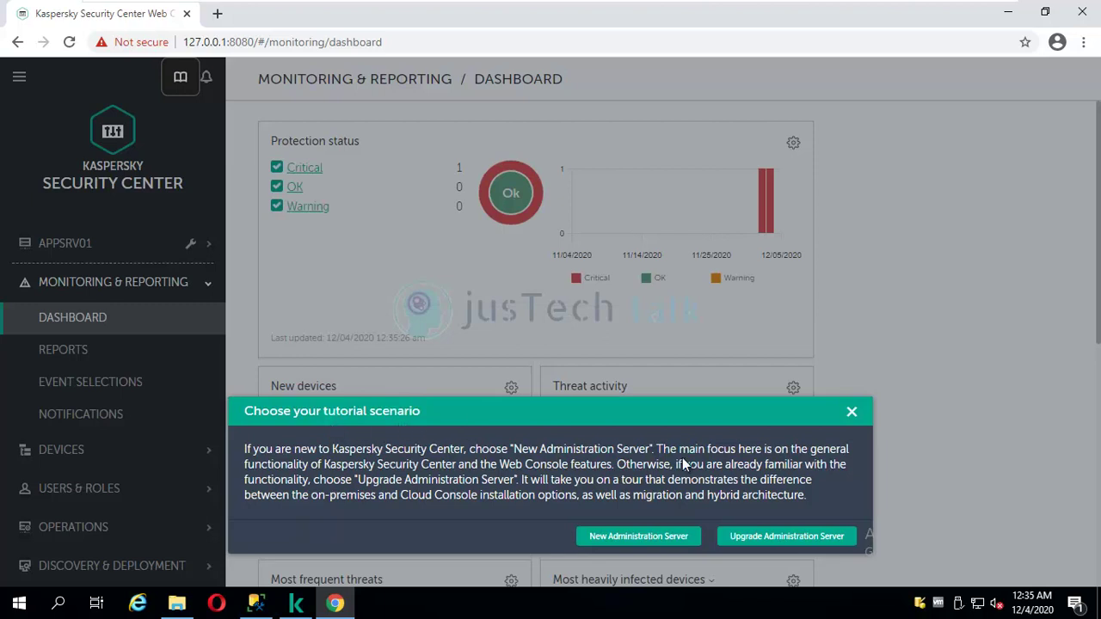
pyautogui.click(851, 413)
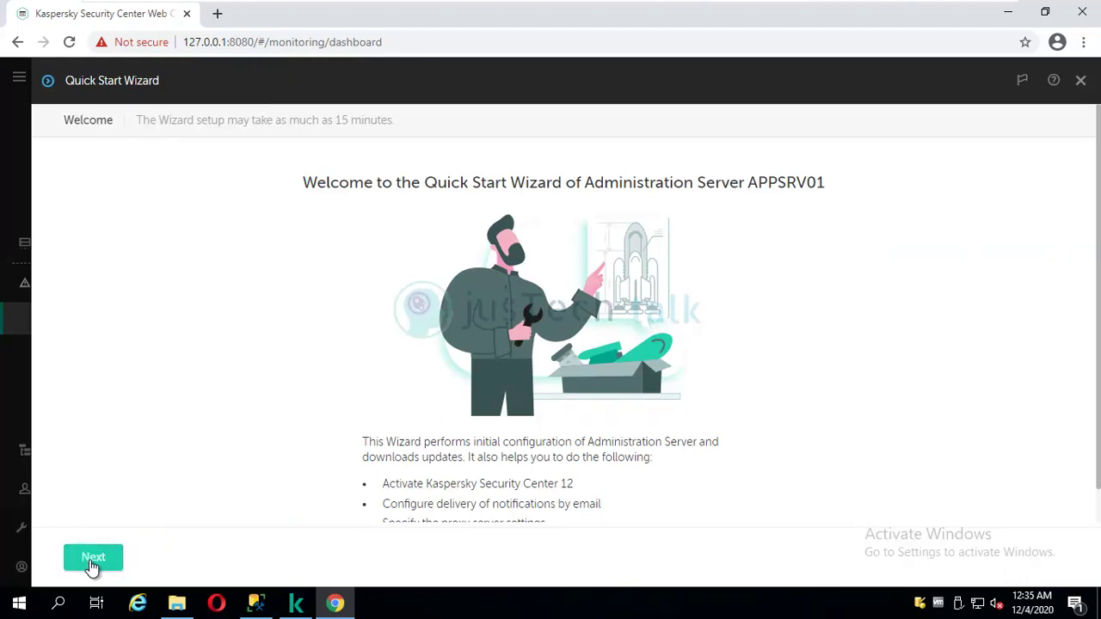
pyautogui.click(1082, 82)
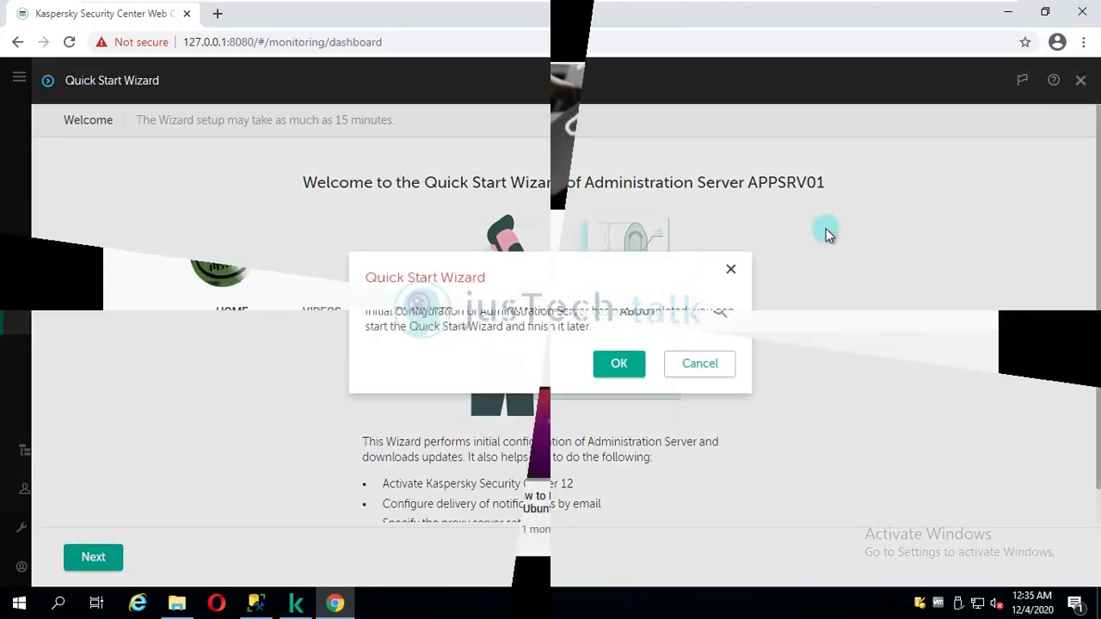